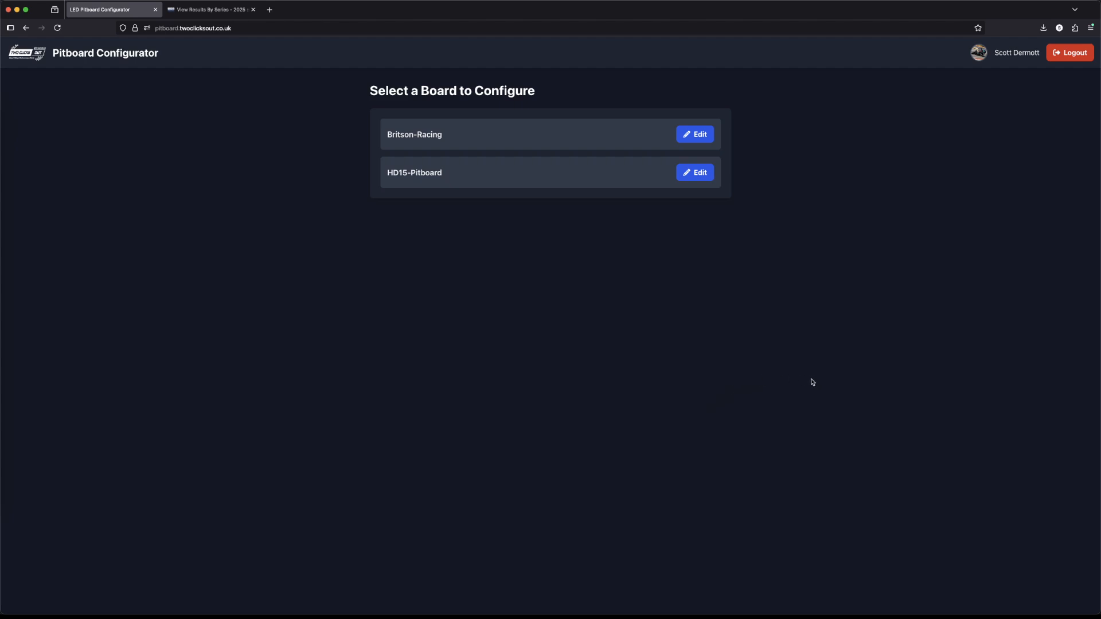
Step: Open the Britson-Racing board for editing and display its Race format
{"action": "left_click", "coordinate": [686, 136]}
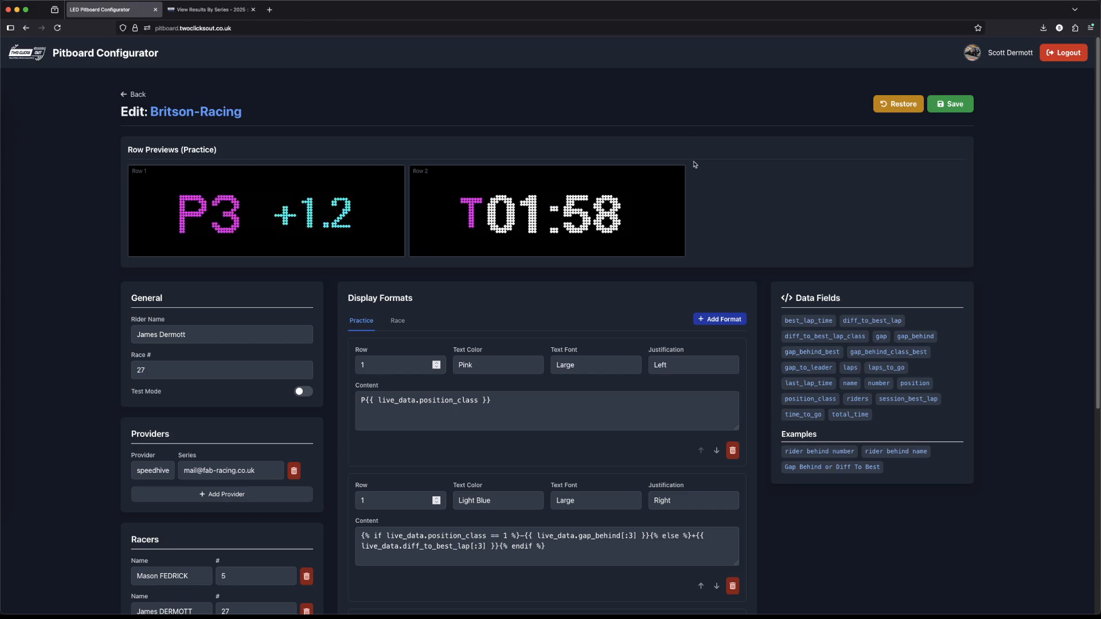
{"action": "scroll", "coordinate": [694, 164], "scroll_direction": "down", "scroll_amount": 1}
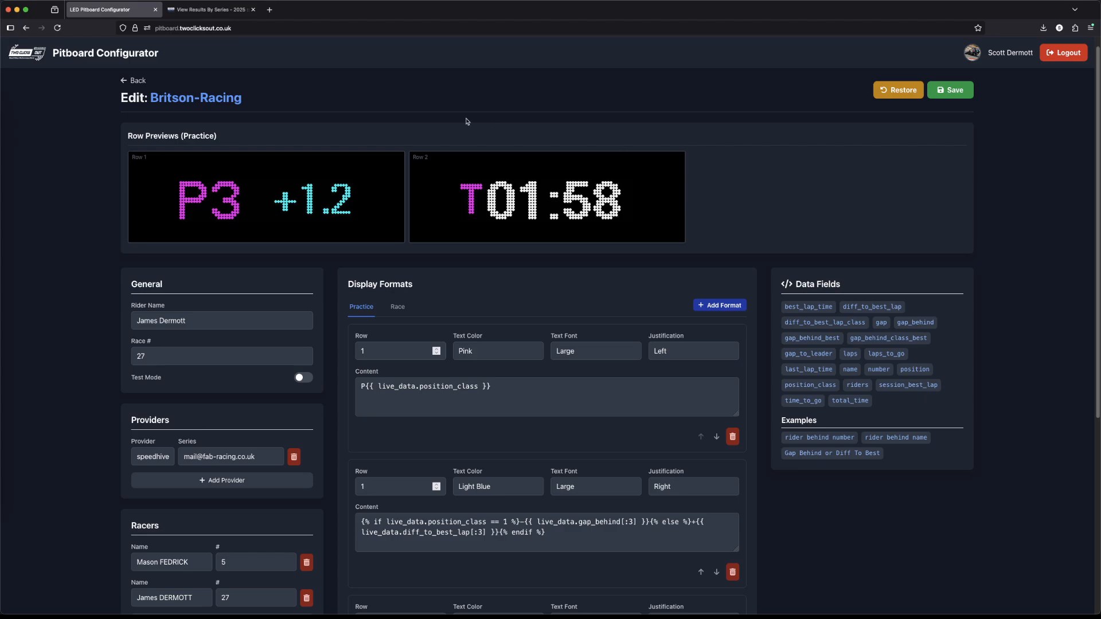
{"action": "left_click_drag", "start_coordinate": [229, 140], "coordinate": [128, 138]}
{"action": "left_click", "coordinate": [164, 143]}
{"action": "left_click", "coordinate": [398, 308]}
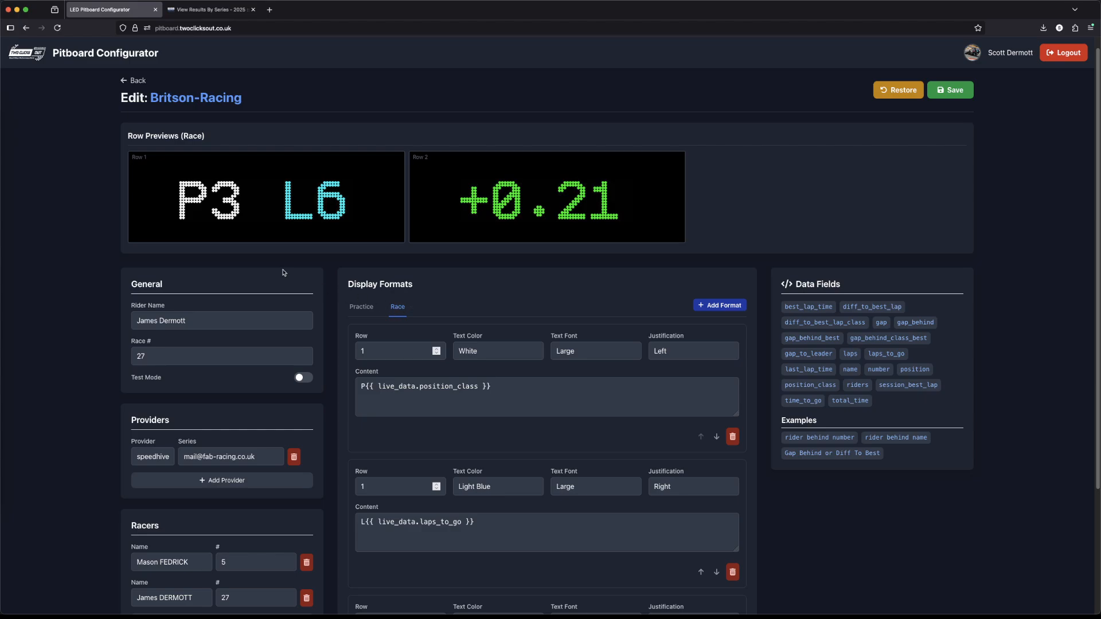
Step: Examine the board's General, Providers and Racers settings alongside the Race format lines
{"action": "scroll", "coordinate": [275, 264], "scroll_direction": "down", "scroll_amount": 2}
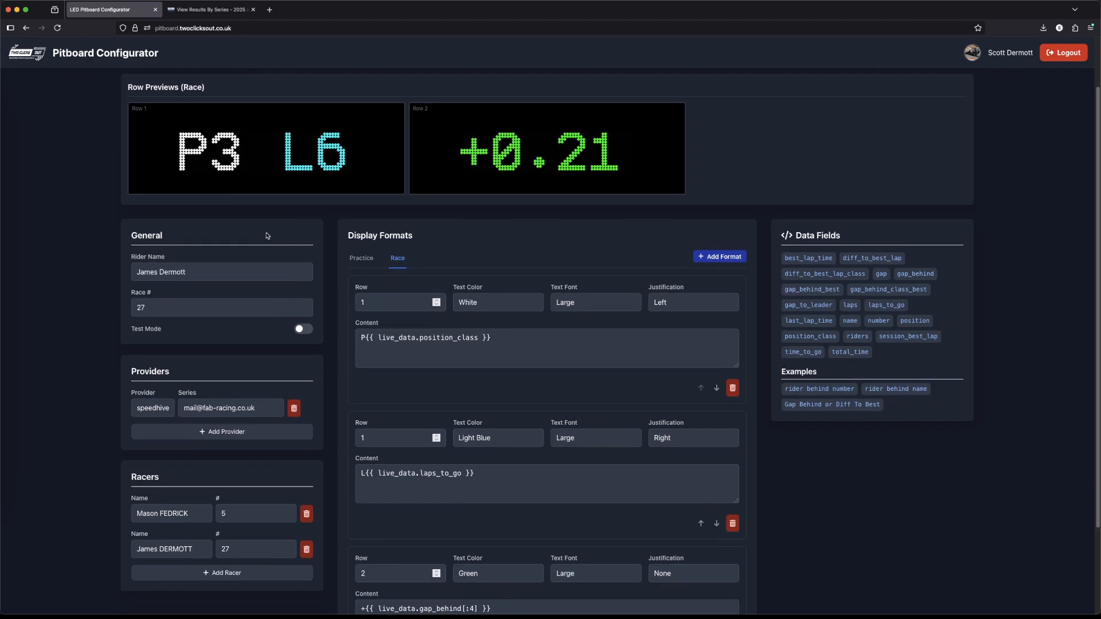
{"action": "scroll", "coordinate": [266, 236], "scroll_direction": "down", "scroll_amount": 2}
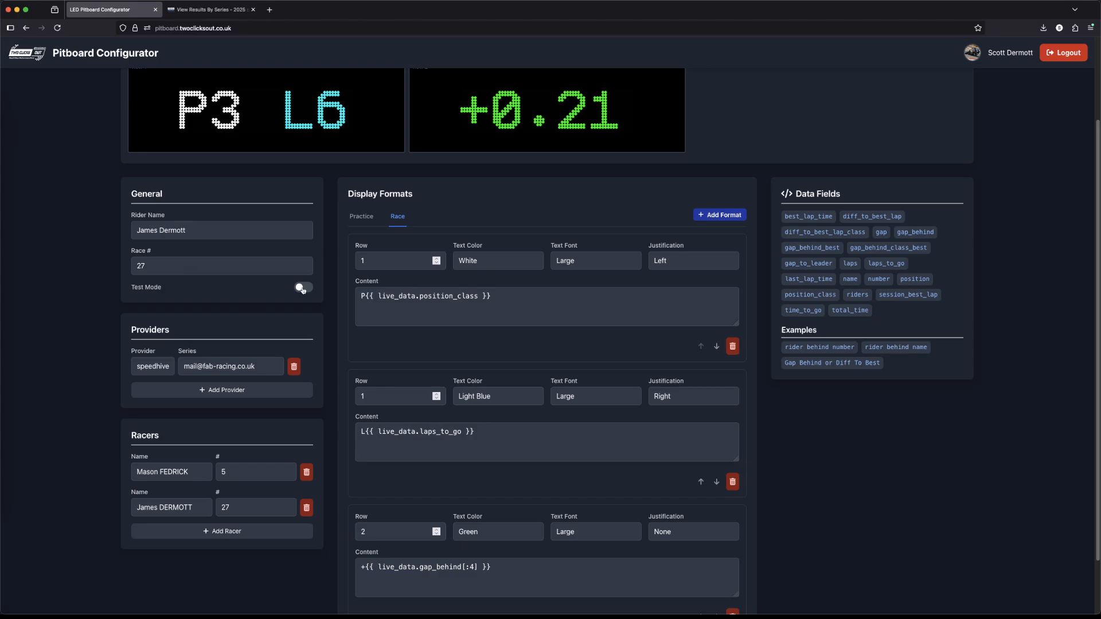
{"action": "scroll", "coordinate": [303, 289], "scroll_direction": "up", "scroll_amount": 1}
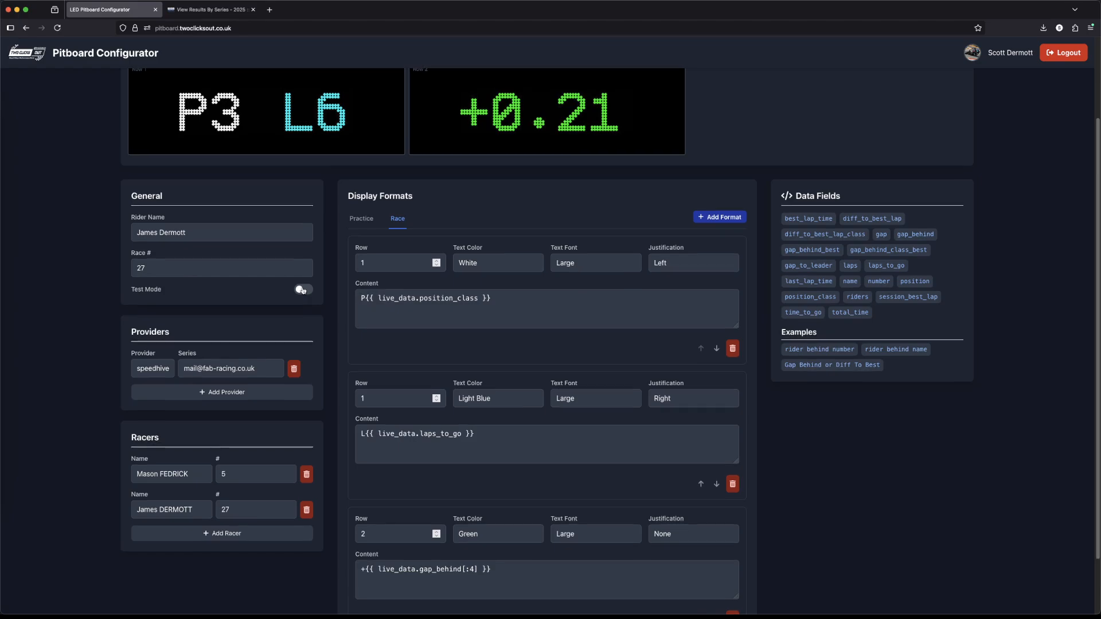
{"action": "scroll", "coordinate": [302, 290], "scroll_direction": "up", "scroll_amount": 1}
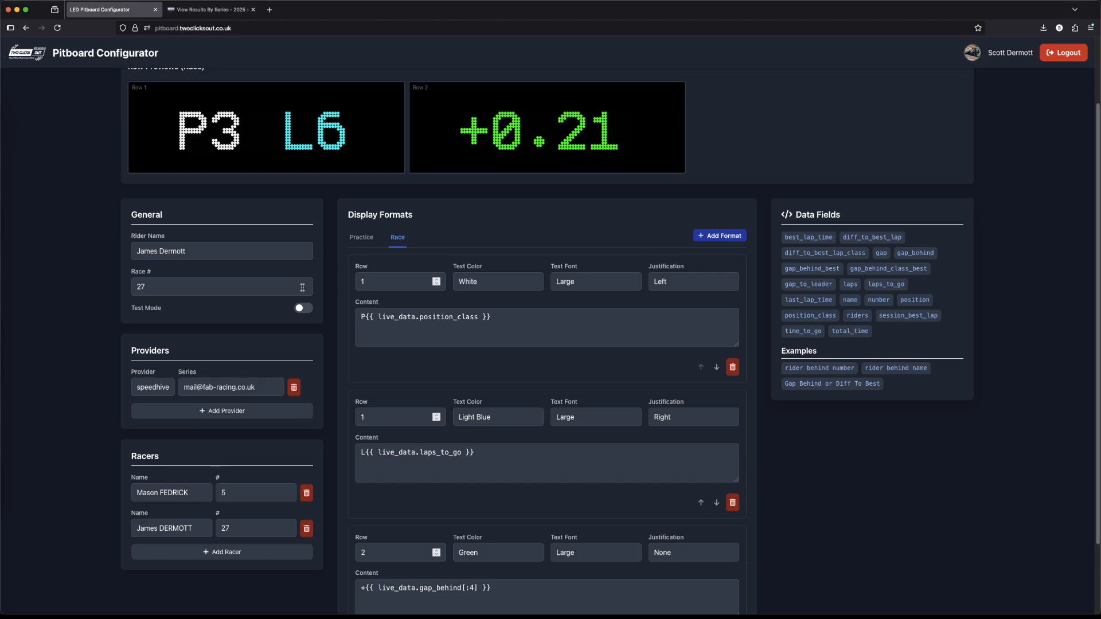
{"action": "scroll", "coordinate": [267, 317], "scroll_direction": "down", "scroll_amount": 1}
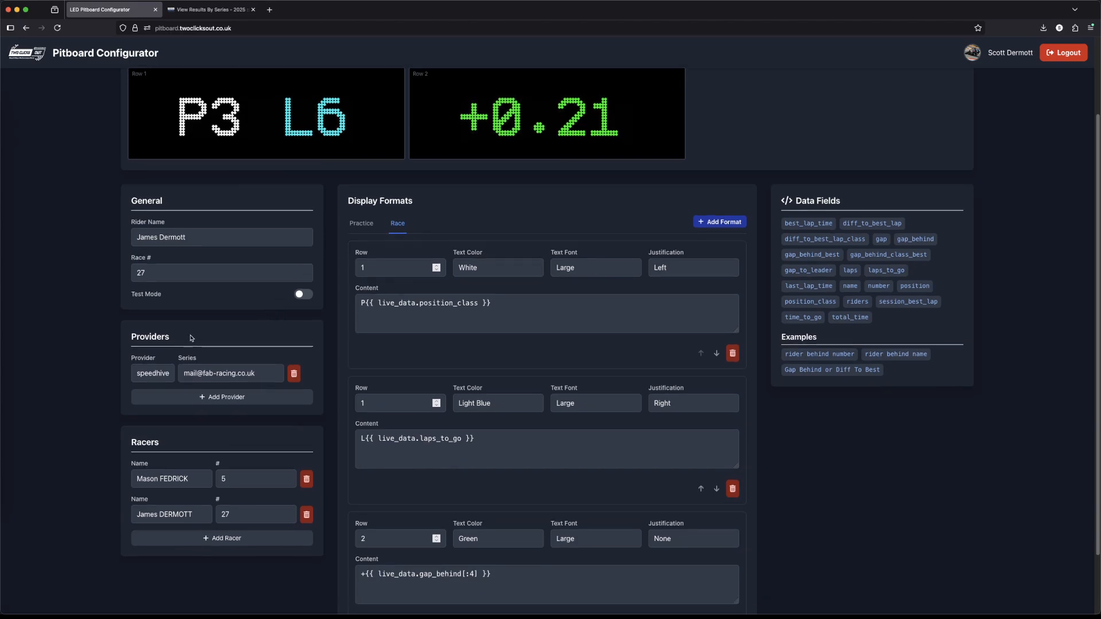
{"action": "scroll", "coordinate": [167, 344], "scroll_direction": "down", "scroll_amount": 1}
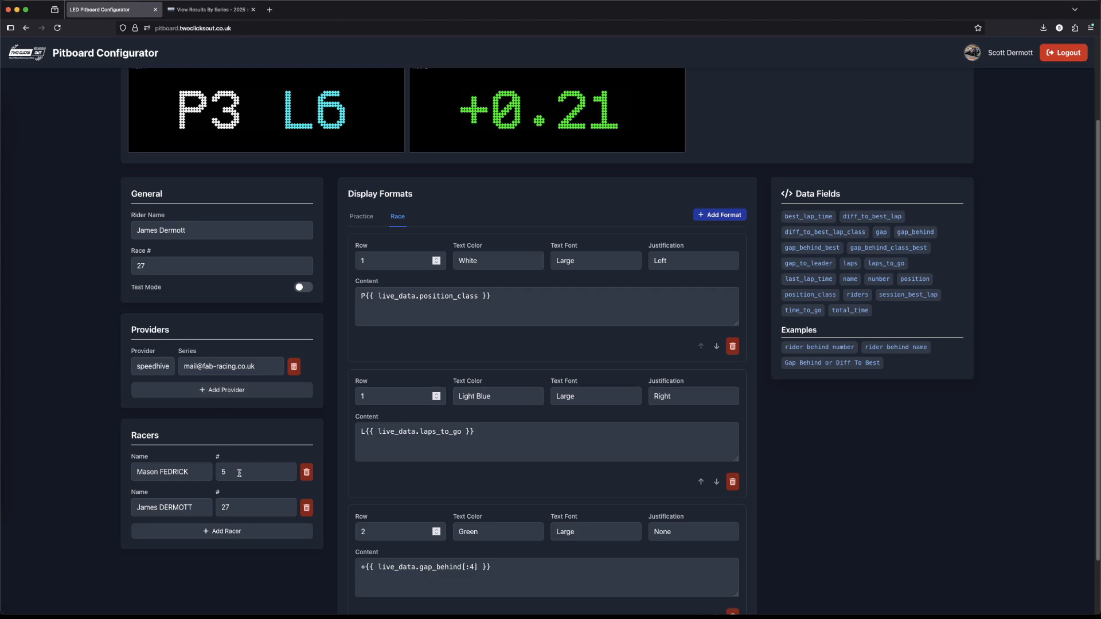
{"action": "scroll", "coordinate": [240, 474], "scroll_direction": "down", "scroll_amount": 1}
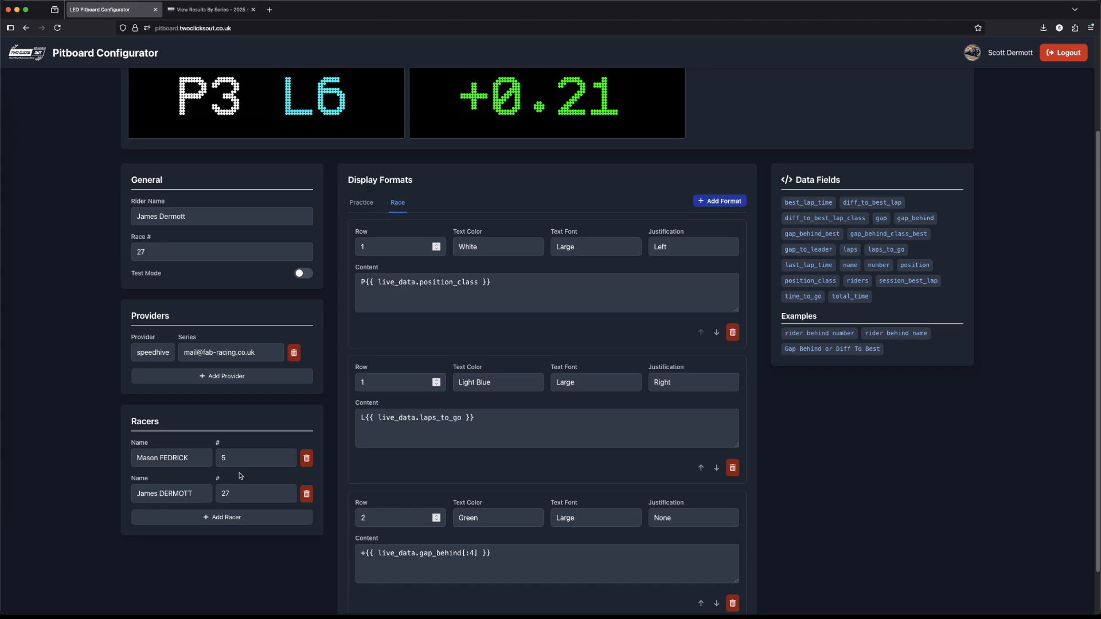
{"action": "scroll", "coordinate": [411, 344], "scroll_direction": "up", "scroll_amount": 2}
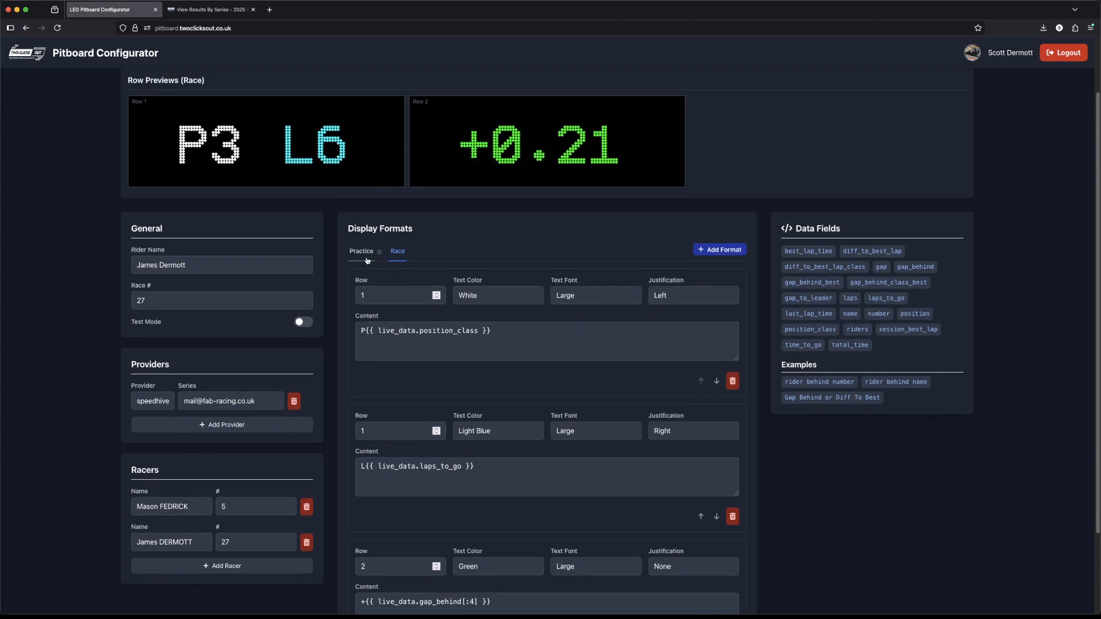
Step: In the Practice format, change the first line's content to P{{ live_data.position }} using the position data field
{"action": "left_click", "coordinate": [361, 255]}
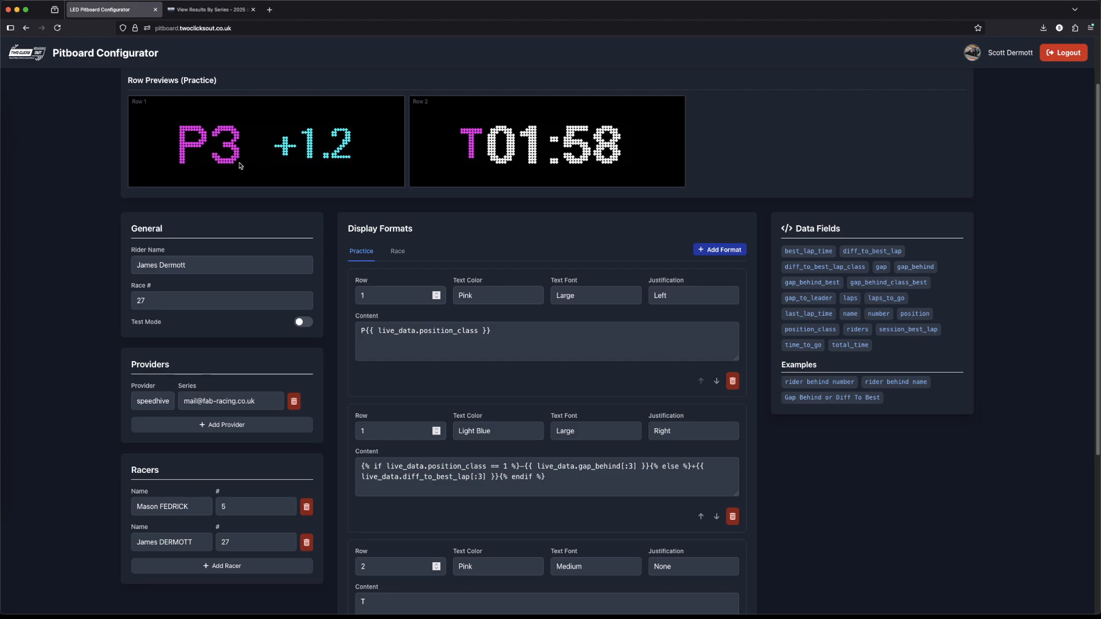
{"action": "left_click_drag", "start_coordinate": [504, 333], "coordinate": [349, 333]}
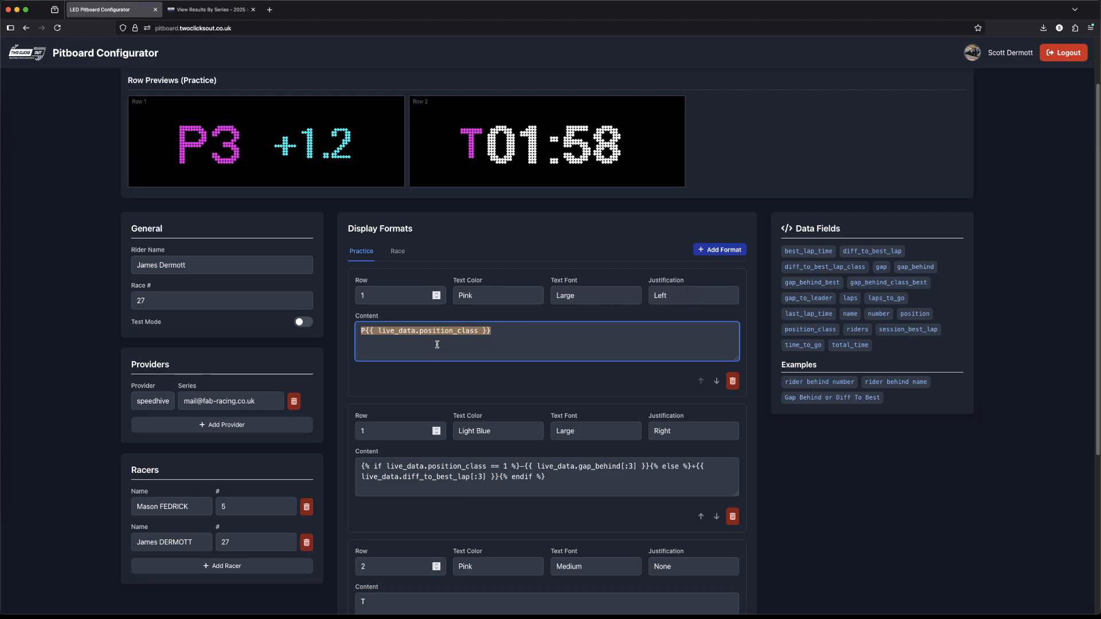
{"action": "left_click_drag", "start_coordinate": [489, 337], "coordinate": [366, 334]}
{"action": "key", "text": "BackSpace"}
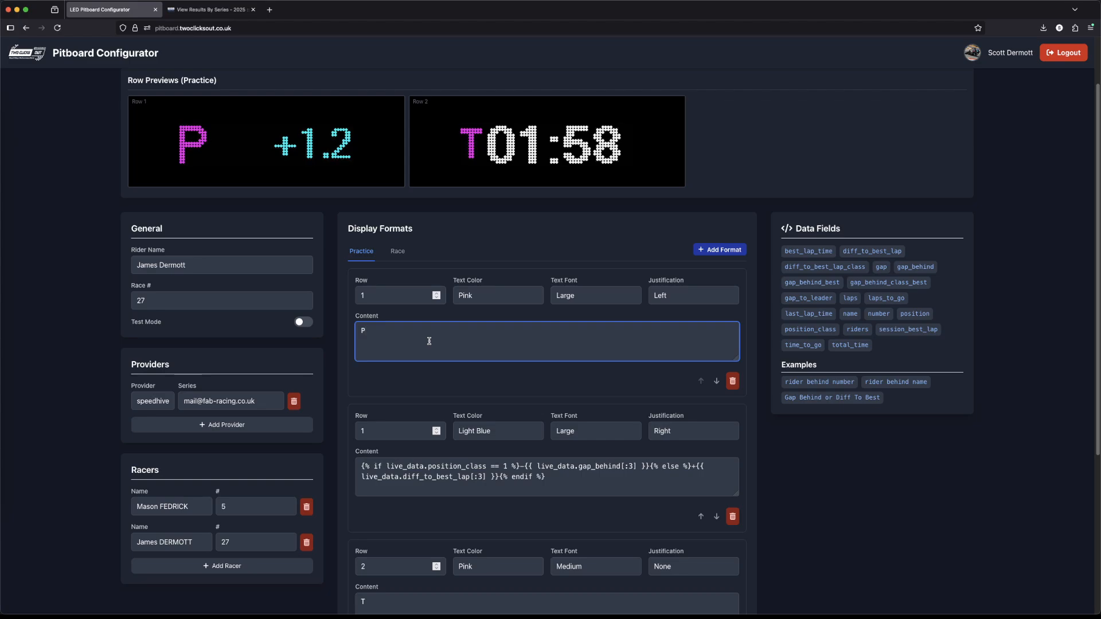
{"action": "left_click", "coordinate": [914, 316]}
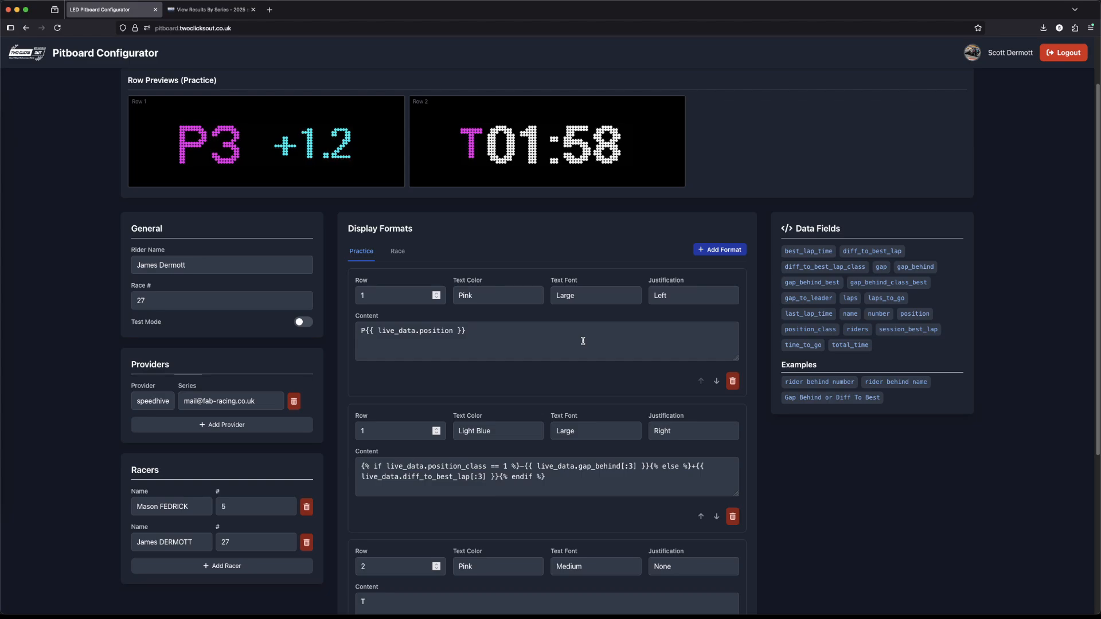
Step: Set the text color of the first Practice line to Green
{"action": "left_click", "coordinate": [500, 301]}
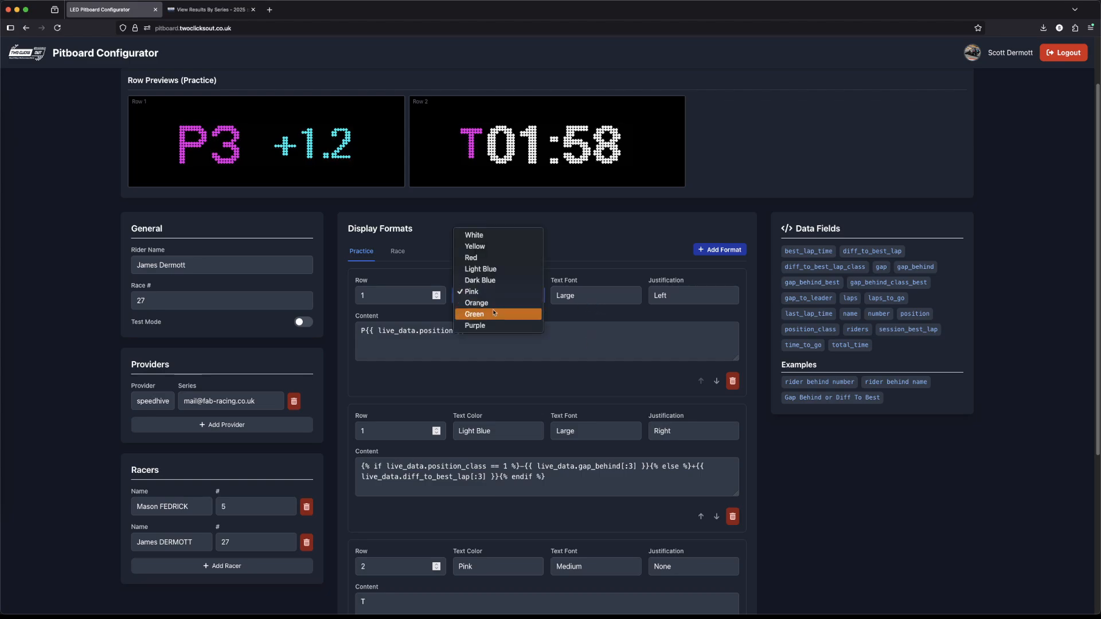
{"action": "left_click", "coordinate": [493, 315]}
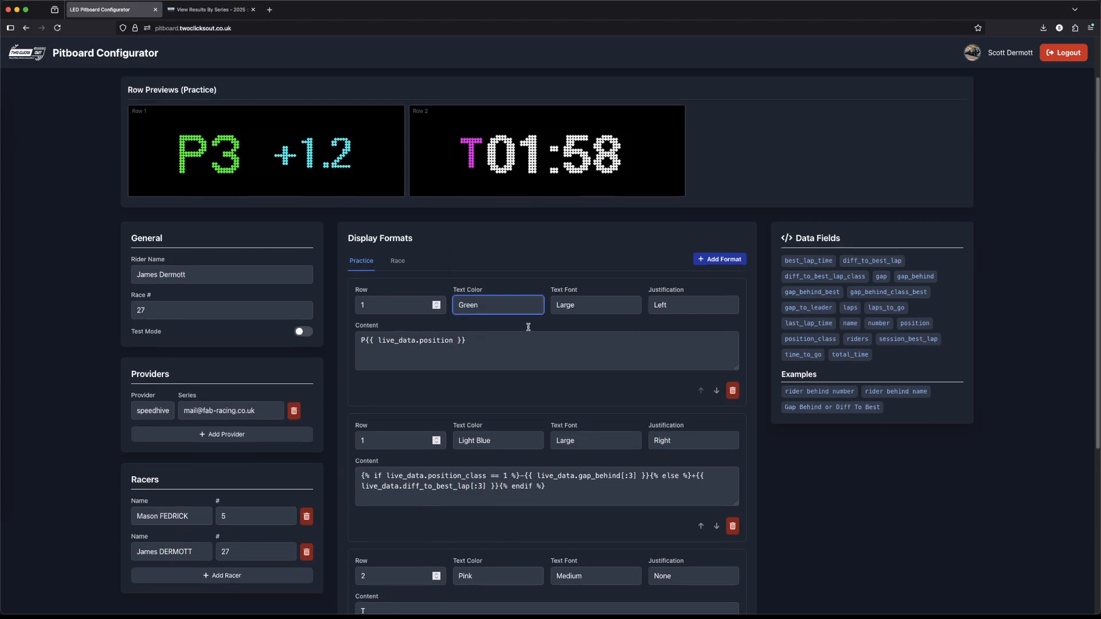
{"action": "scroll", "coordinate": [508, 327], "scroll_direction": "up", "scroll_amount": 2}
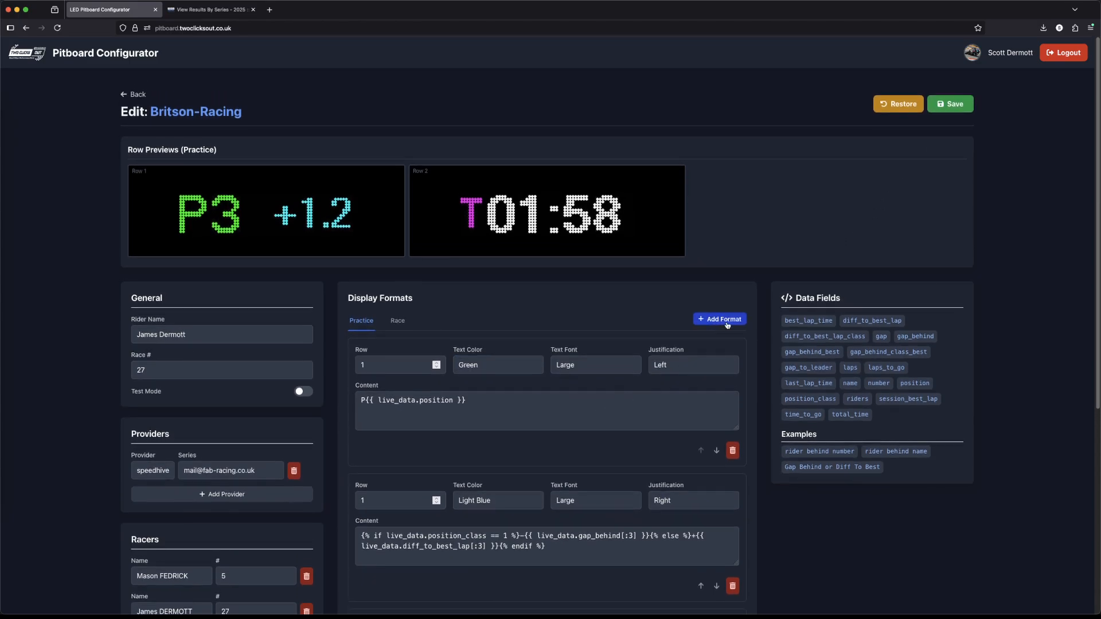
Step: Replace the field name after live_data. in the first Practice line with "invalid"
{"action": "left_click_drag", "start_coordinate": [471, 402], "coordinate": [412, 400]}
{"action": "left_click", "coordinate": [443, 400]}
{"action": "double_click", "coordinate": [443, 400]}
{"action": "key", "text": "BackSpace"}
{"action": "type", "text": "invalid"}
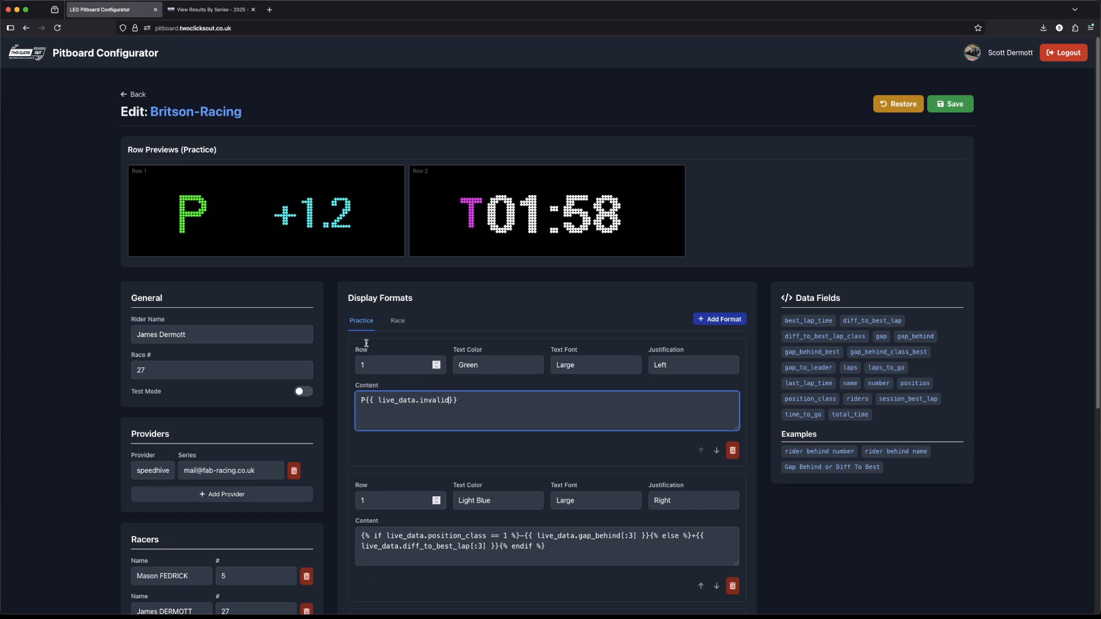
Step: Try the characters ---*&^ after the P in the first Practice line's content, and delete them again
{"action": "left_click_drag", "start_coordinate": [460, 400], "coordinate": [366, 401]}
{"action": "key", "text": "BackSpace"}
{"action": "type", "text": "---*&^"}
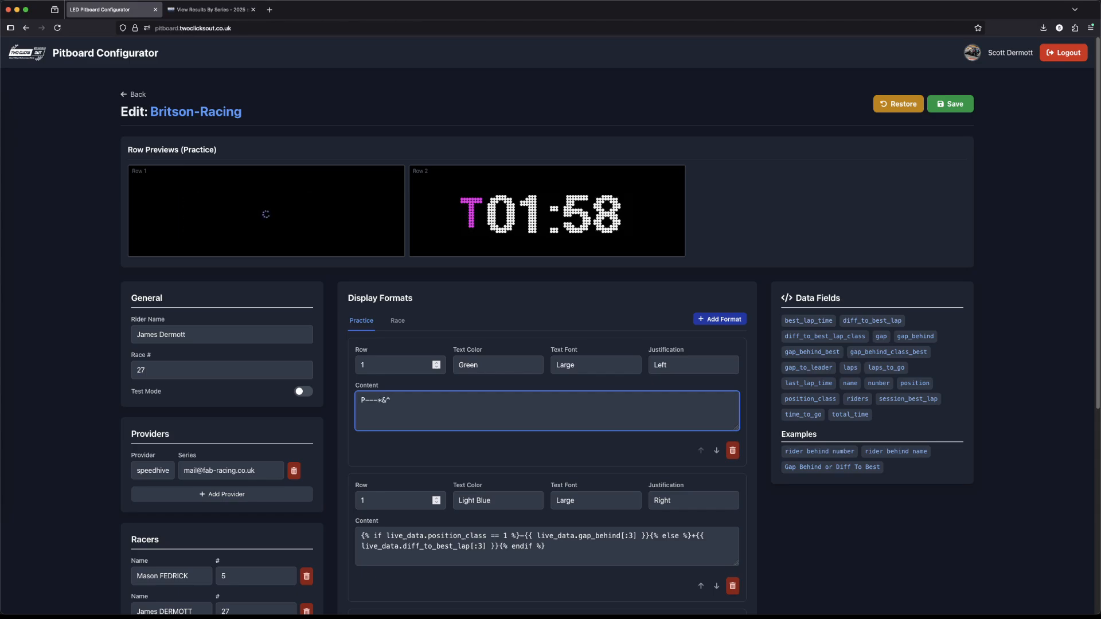
{"action": "left_click_drag", "start_coordinate": [390, 400], "coordinate": [368, 401]}
{"action": "key", "text": "BackSpace"}
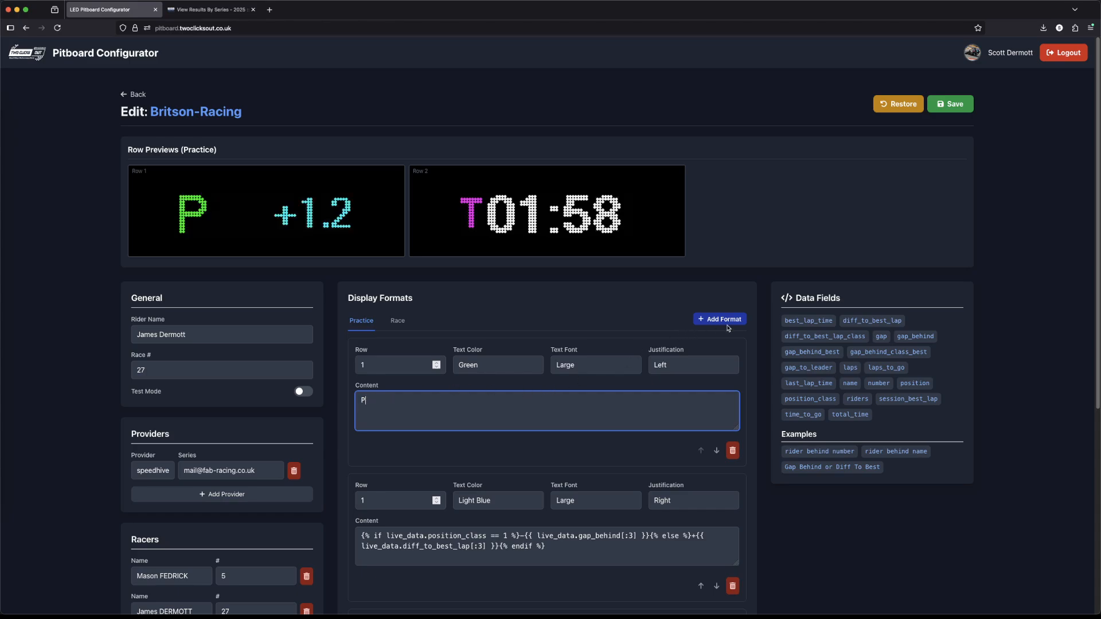
Step: Restore the board's default formats from the 2-line template and save the configuration
{"action": "left_click", "coordinate": [903, 109]}
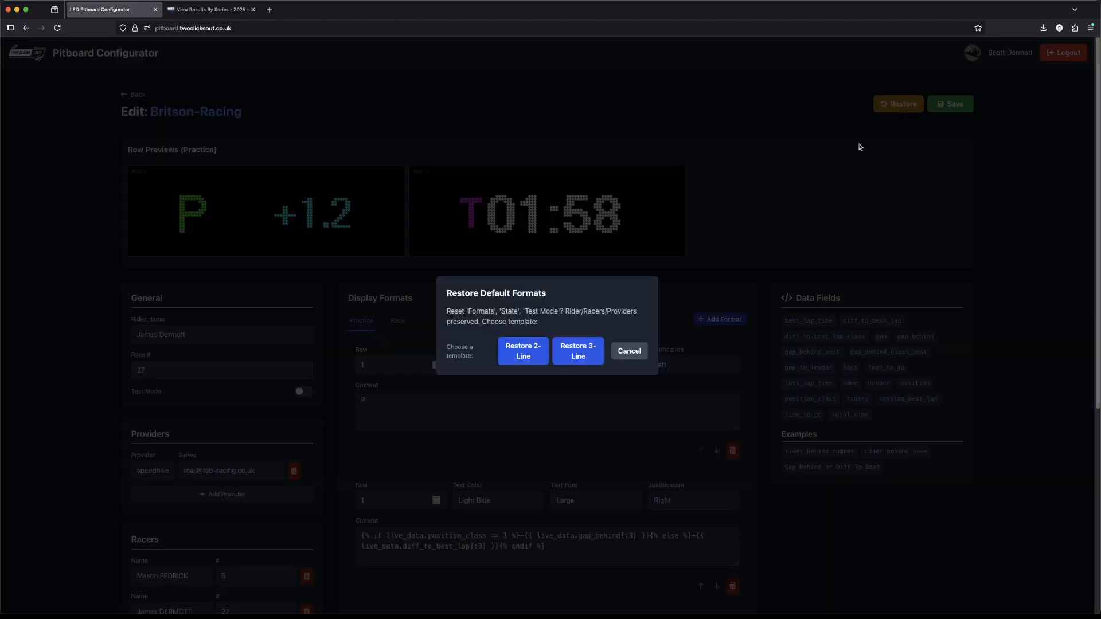
{"action": "left_click", "coordinate": [516, 356]}
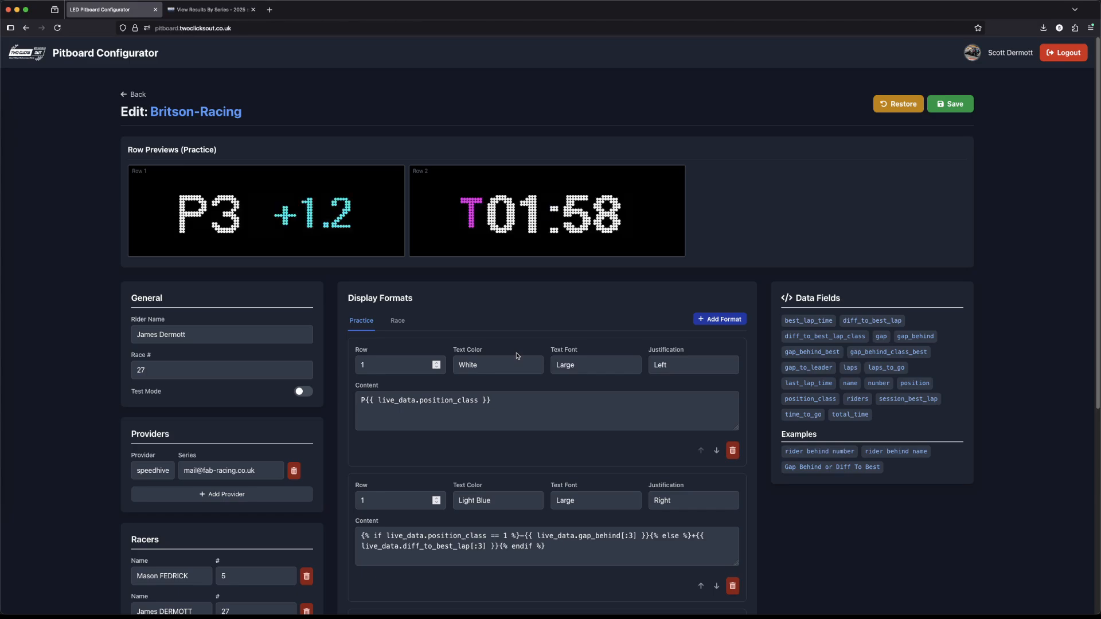
{"action": "left_click", "coordinate": [960, 109]}
Step: Set the text color of the row 2 Practice line containing "T" to Orange
{"action": "scroll", "coordinate": [491, 458], "scroll_direction": "down", "scroll_amount": 5}
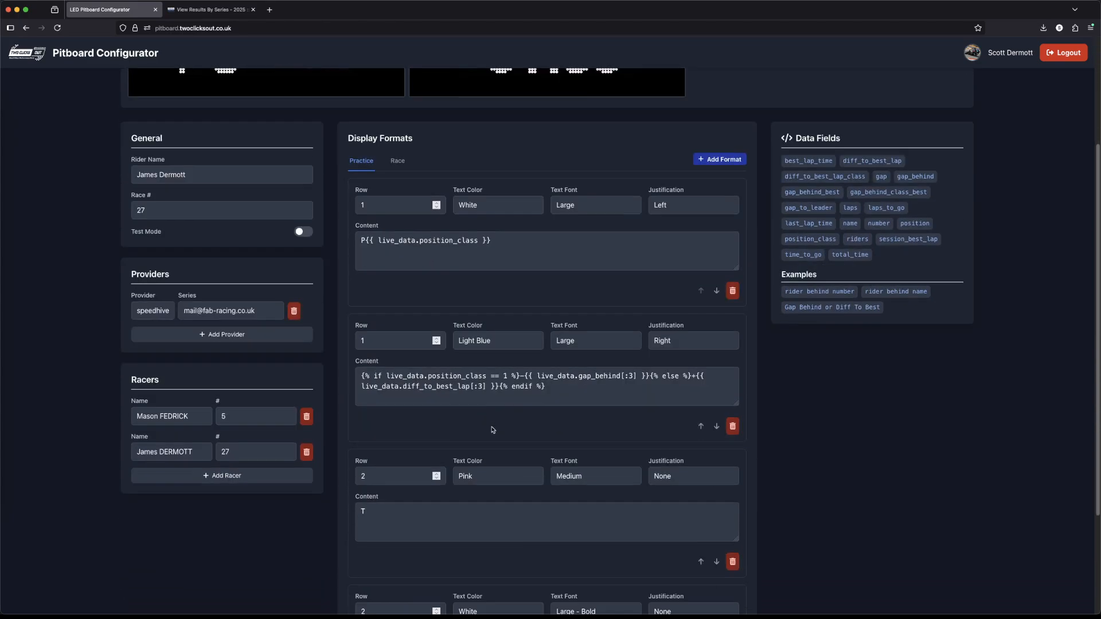
{"action": "scroll", "coordinate": [456, 498], "scroll_direction": "down", "scroll_amount": 2}
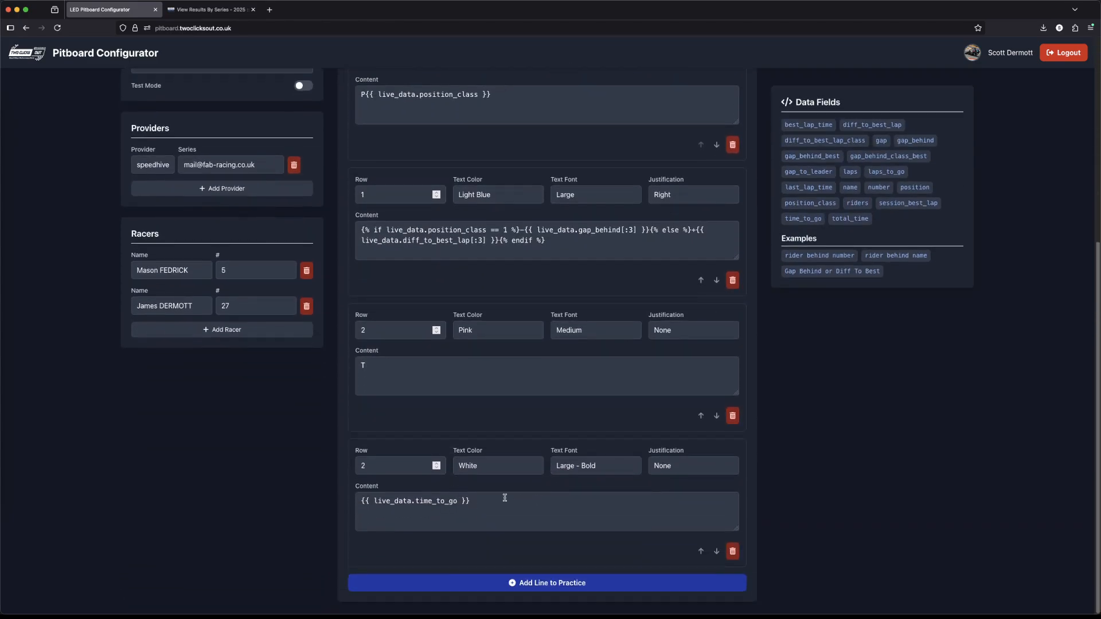
{"action": "left_click", "coordinate": [385, 371]}
{"action": "left_click", "coordinate": [475, 502]}
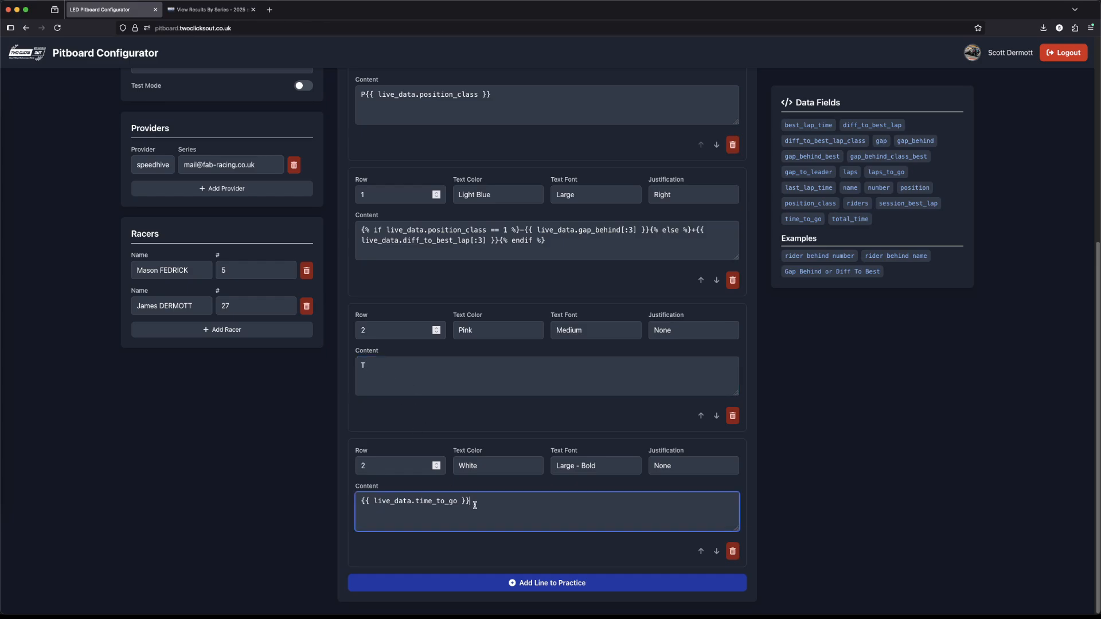
{"action": "scroll", "coordinate": [474, 494], "scroll_direction": "up", "scroll_amount": 7}
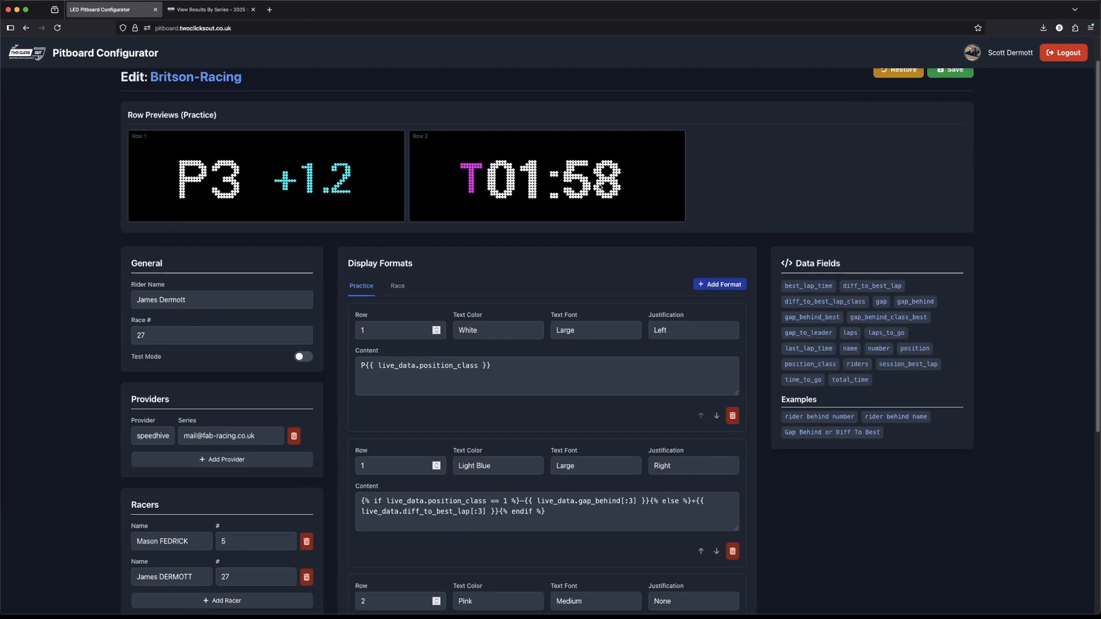
{"action": "scroll", "coordinate": [579, 199], "scroll_direction": "down", "scroll_amount": 5}
{"action": "left_click", "coordinate": [492, 427]}
{"action": "left_click", "coordinate": [484, 436]}
{"action": "scroll", "coordinate": [523, 408], "scroll_direction": "up", "scroll_amount": 4}
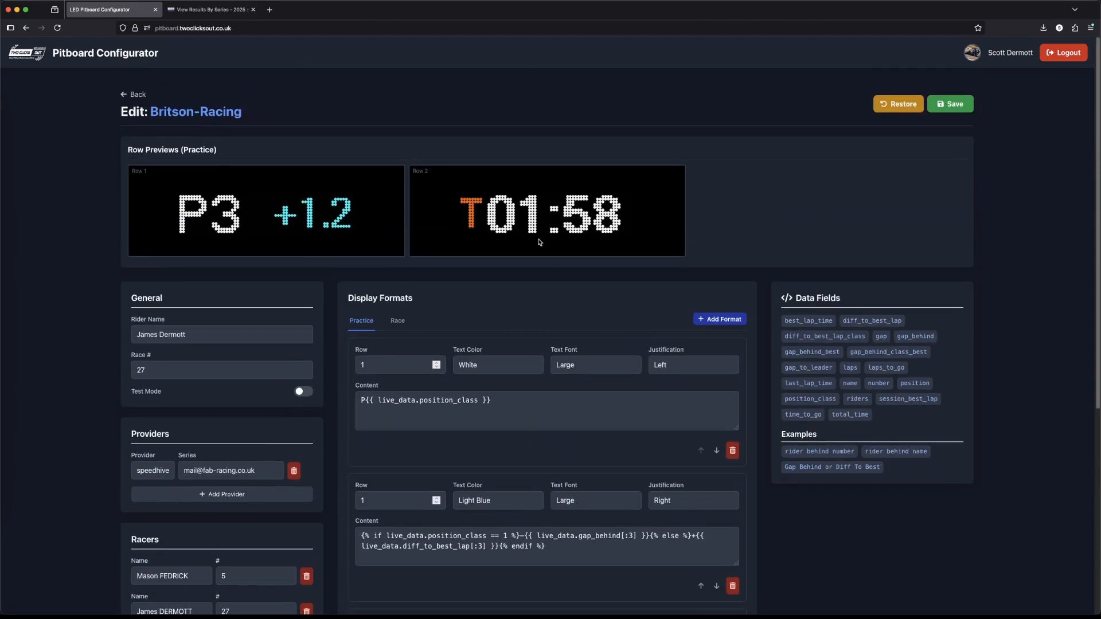
Step: View the Race format, reset the formats to the 2-line defaults again and save the Britson-Racing board
{"action": "left_click", "coordinate": [397, 320]}
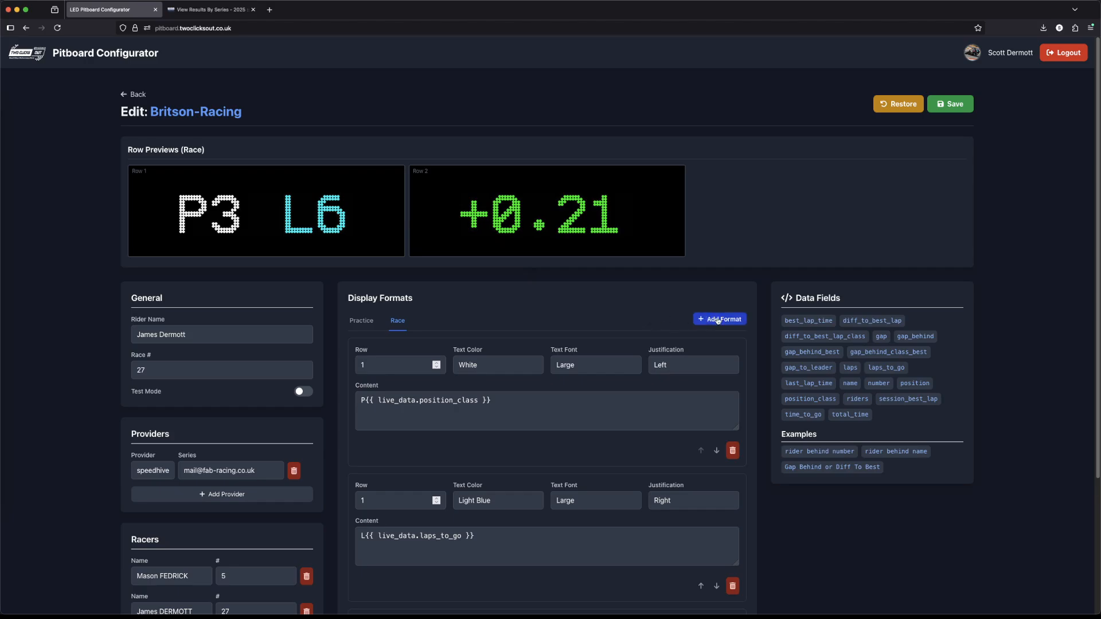
{"action": "left_click", "coordinate": [900, 104]}
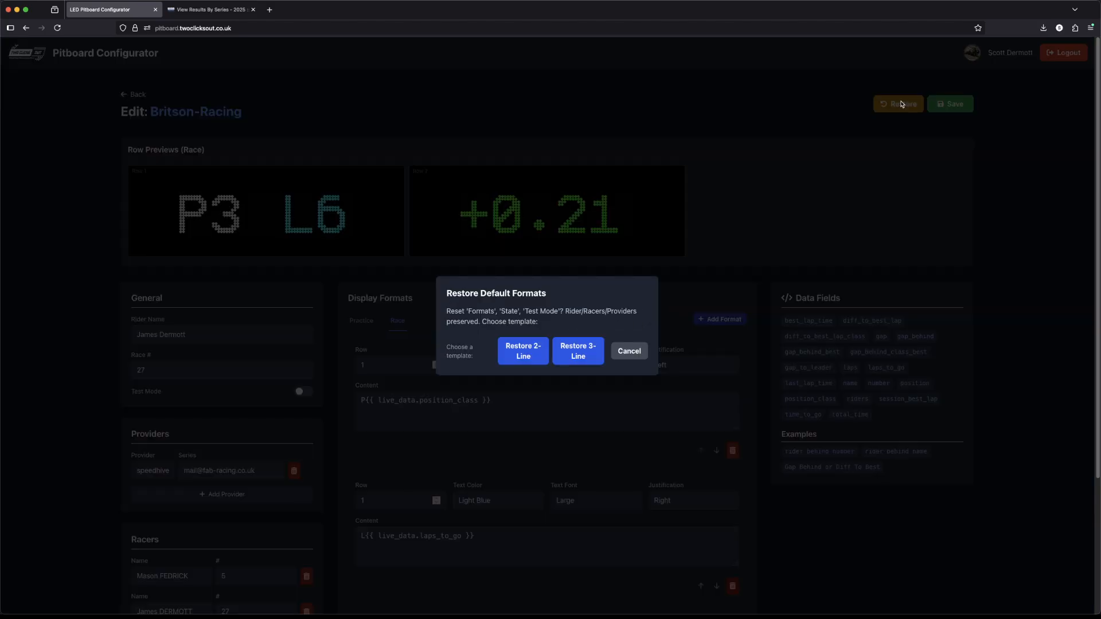
{"action": "left_click", "coordinate": [547, 345]}
{"action": "left_click", "coordinate": [957, 106]}
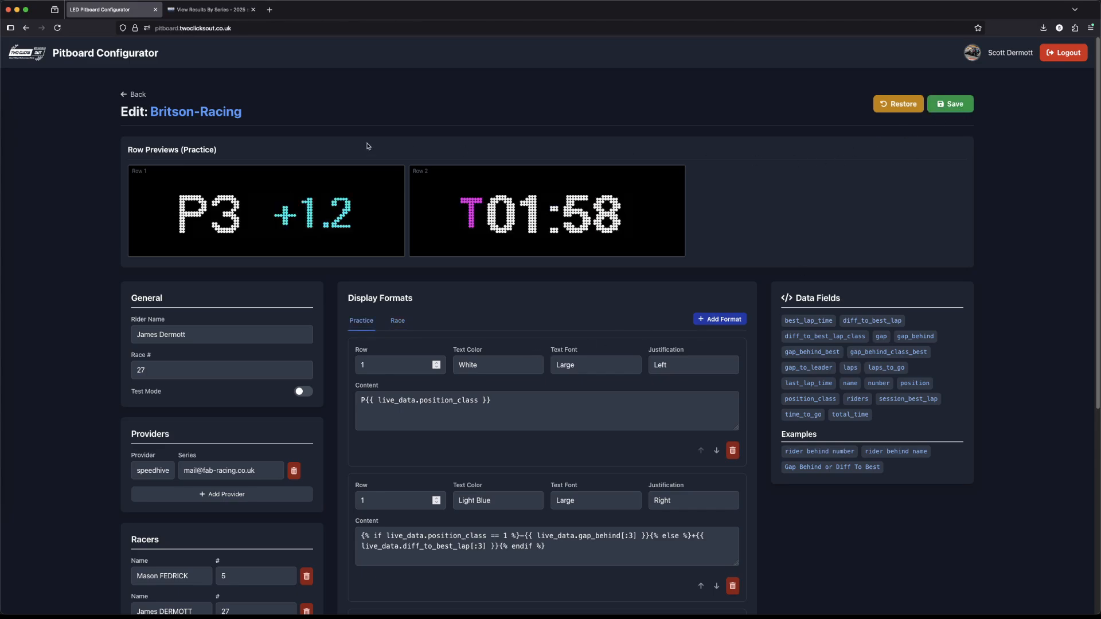
Step: Return to the board list and open HD15-Pitboard for editing
{"action": "left_click", "coordinate": [139, 95]}
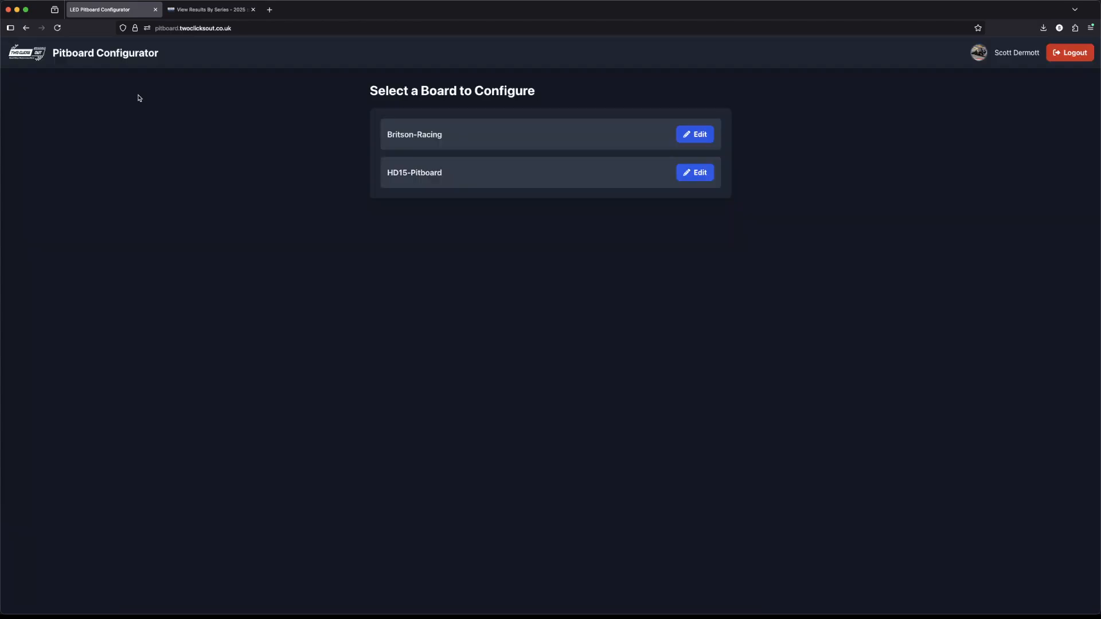
{"action": "left_click", "coordinate": [699, 174]}
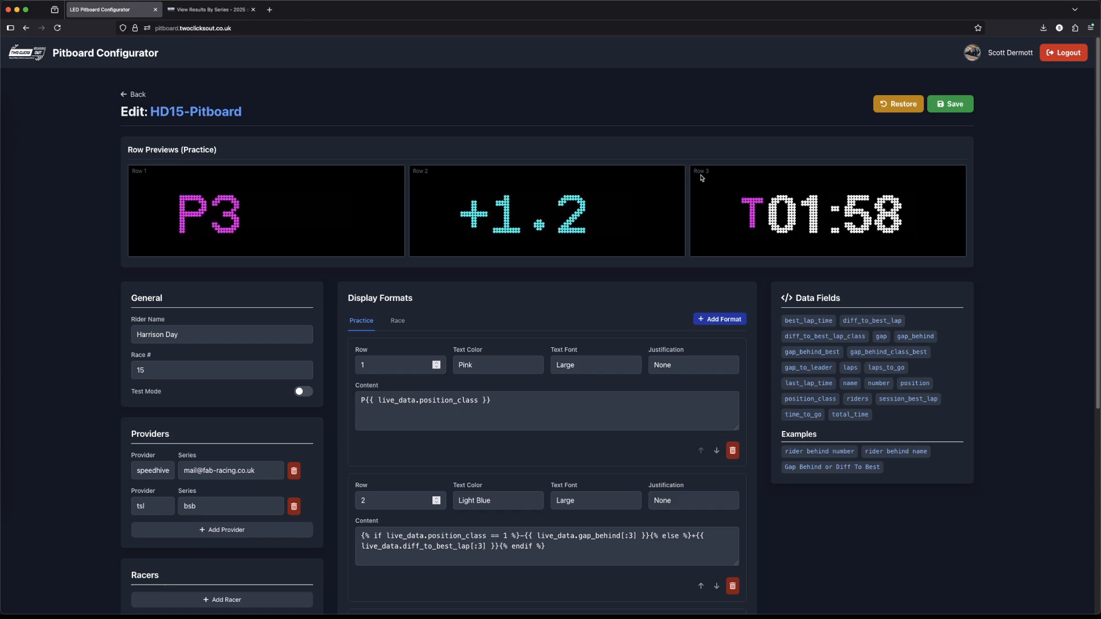
{"action": "scroll", "coordinate": [465, 326], "scroll_direction": "down", "scroll_amount": 2}
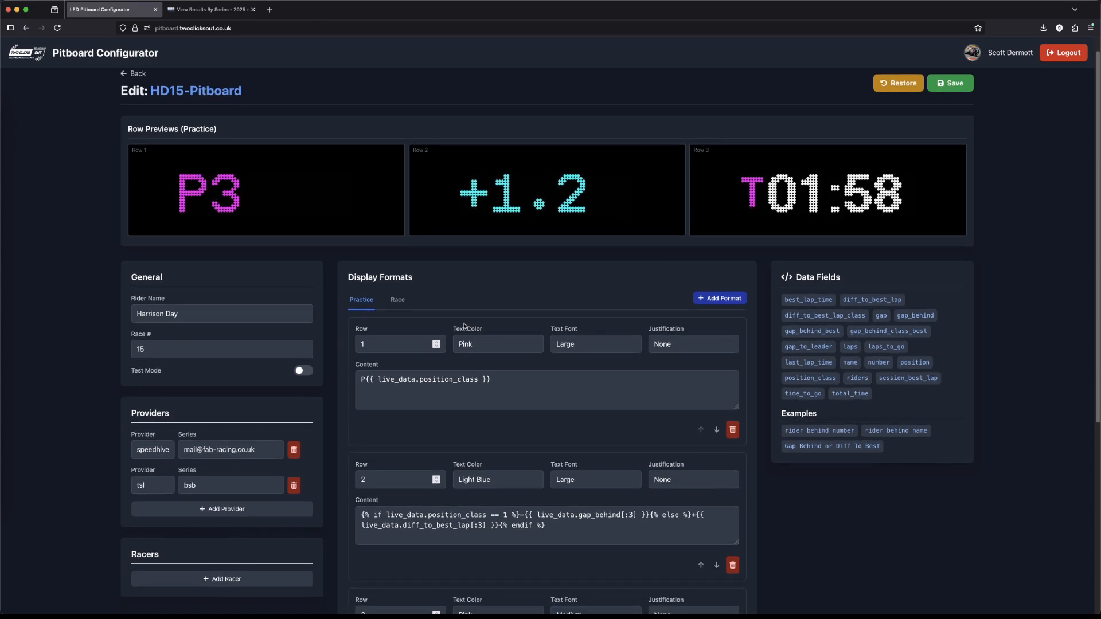
Step: Add a display format named Behind and give it a row 1 line containing L{{ live_data.laps_to_go }}
{"action": "left_click", "coordinate": [715, 286]}
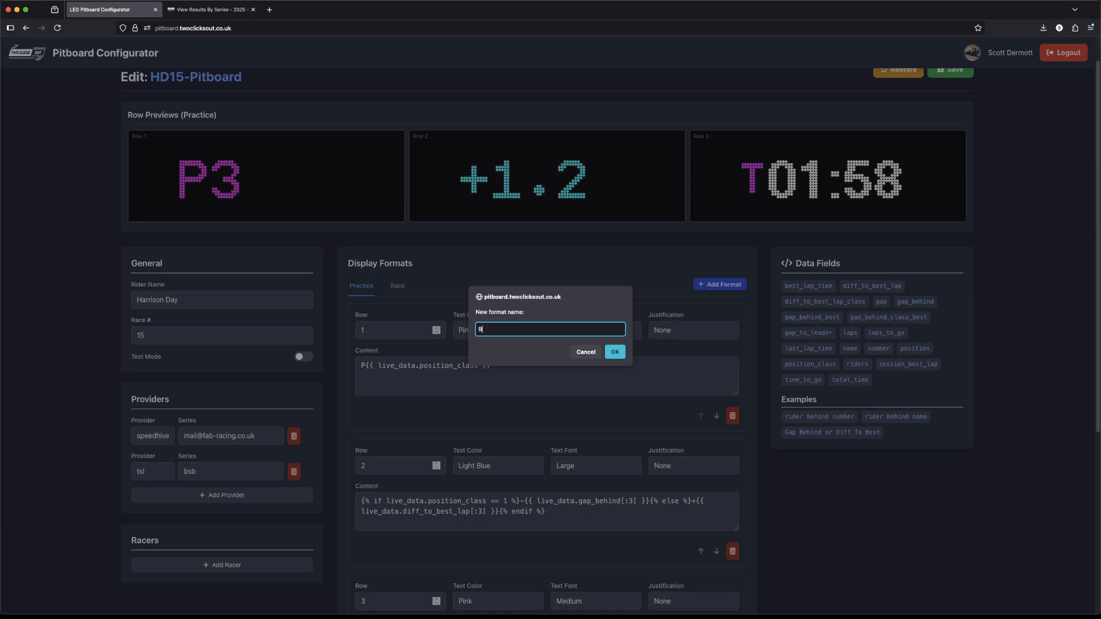
{"action": "left_click", "coordinate": [615, 352]}
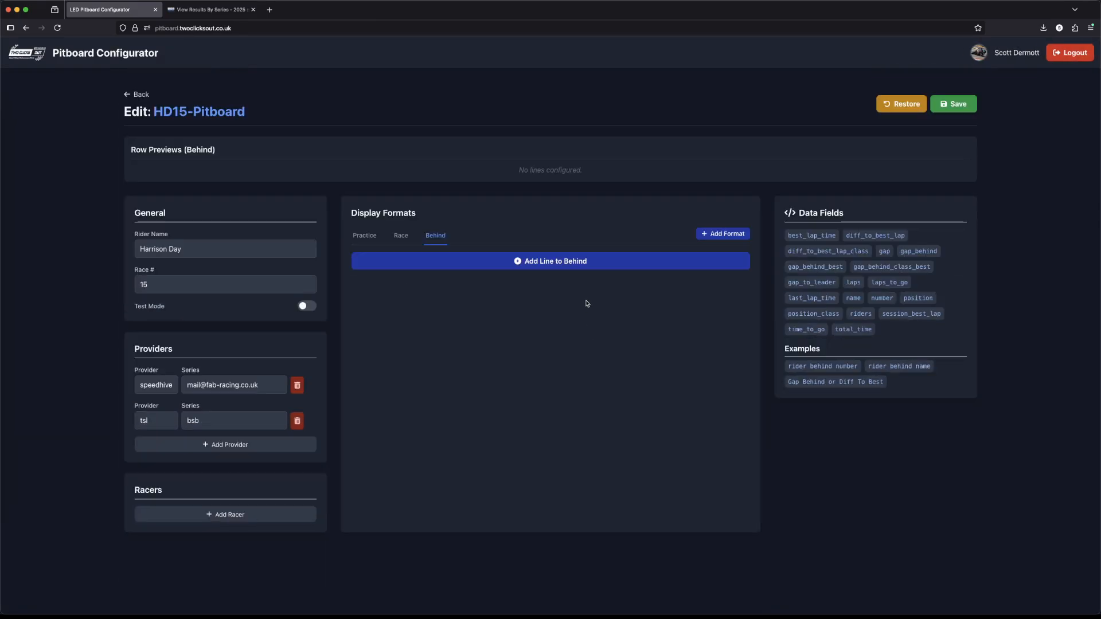
{"action": "left_click", "coordinate": [546, 262]}
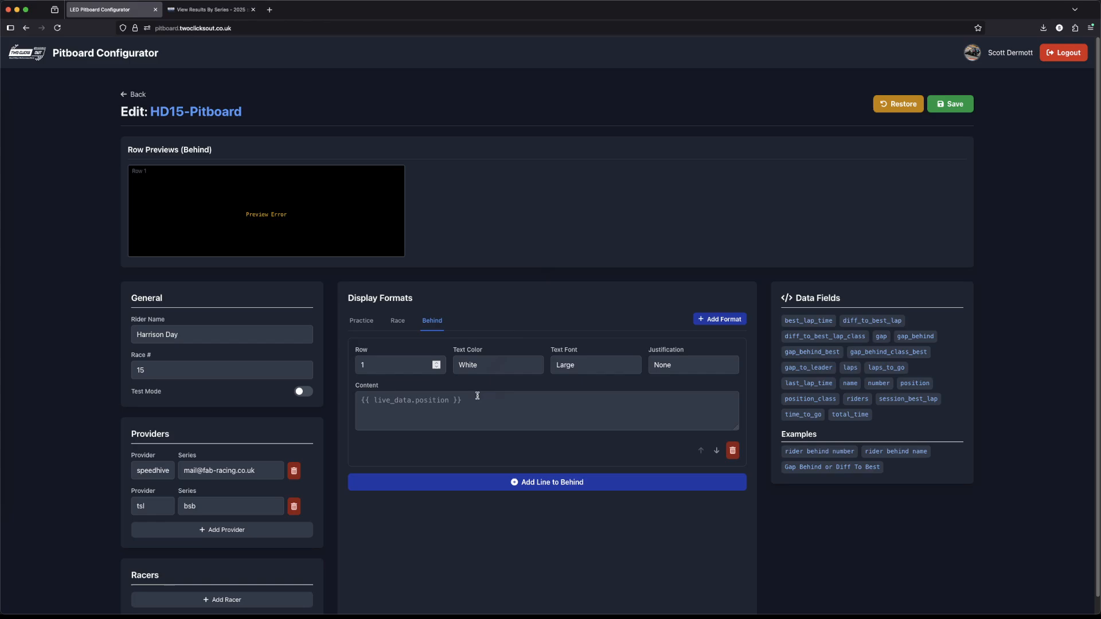
{"action": "left_click", "coordinate": [457, 400]}
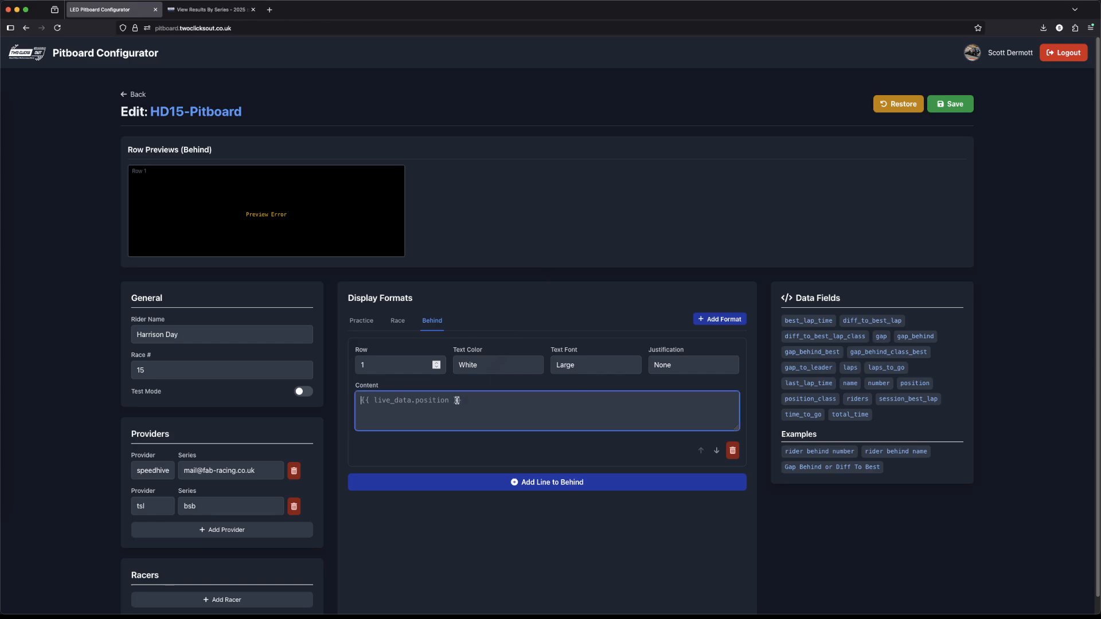
{"action": "type", "text": "L"}
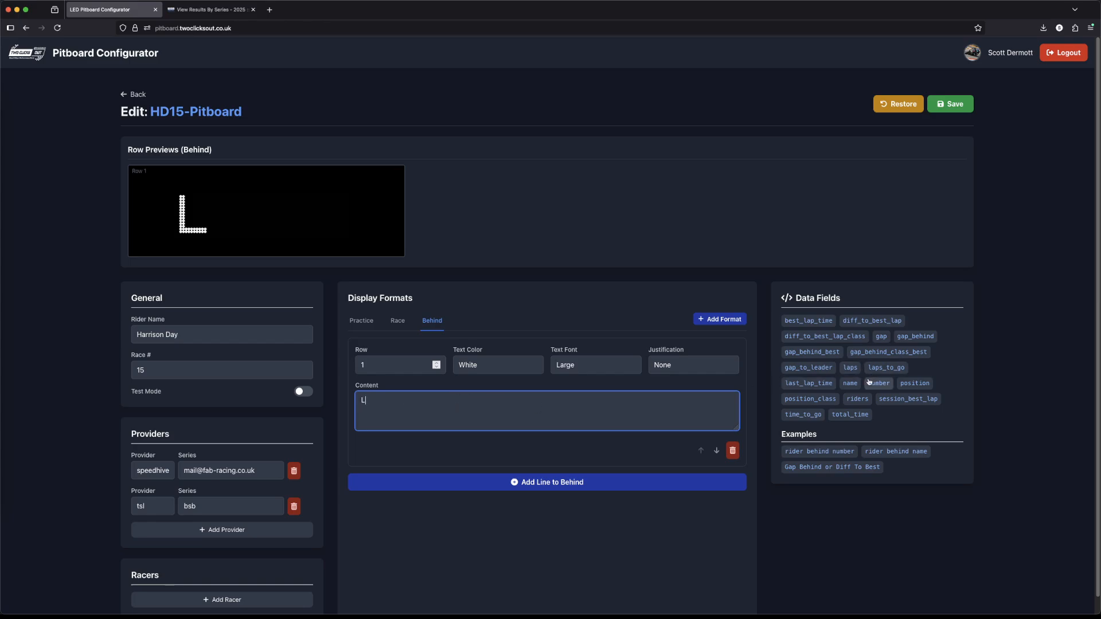
{"action": "left_click", "coordinate": [886, 368]}
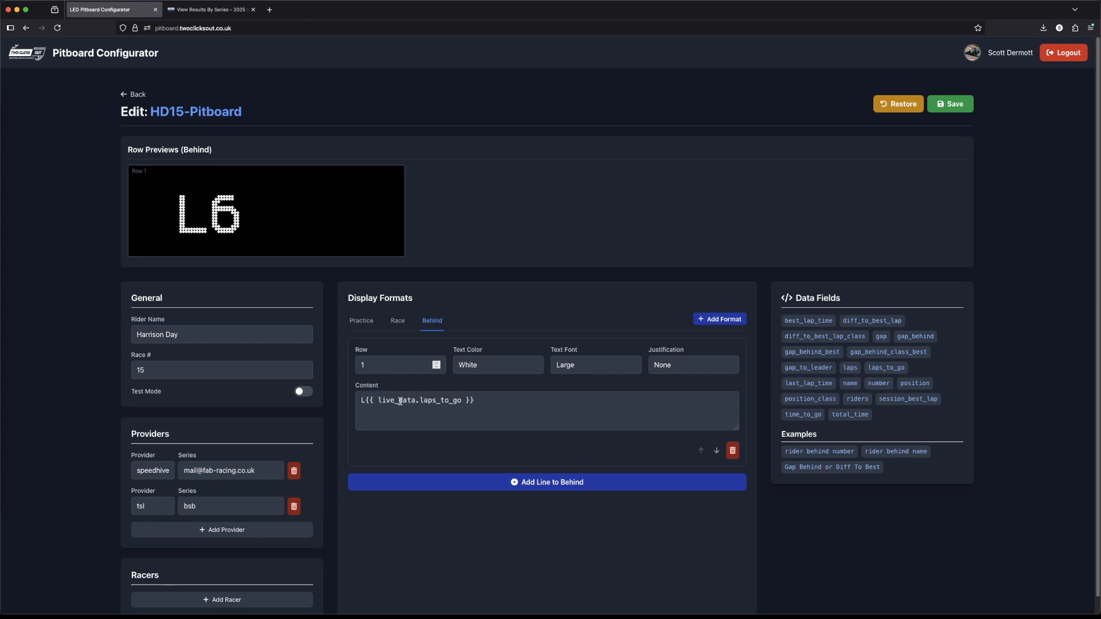
Step: Add a second row 1 line to the Behind format containing P{{ live_data.position }}
{"action": "left_click", "coordinate": [533, 481]}
{"action": "scroll", "coordinate": [499, 457], "scroll_direction": "down", "scroll_amount": 1}
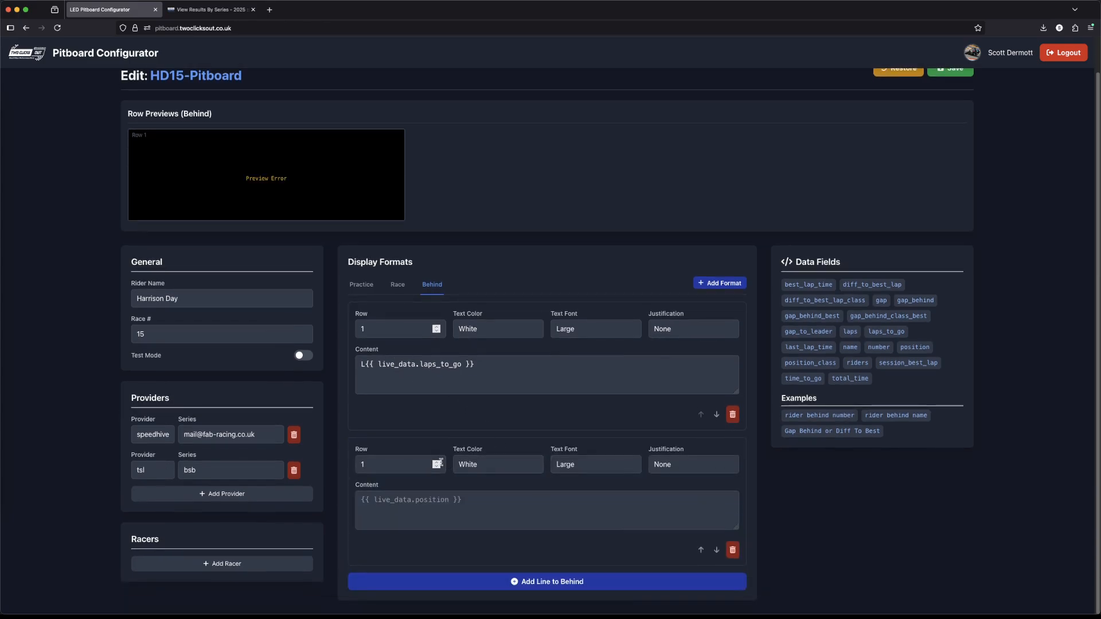
{"action": "left_click", "coordinate": [501, 508]}
{"action": "type", "text": "P"}
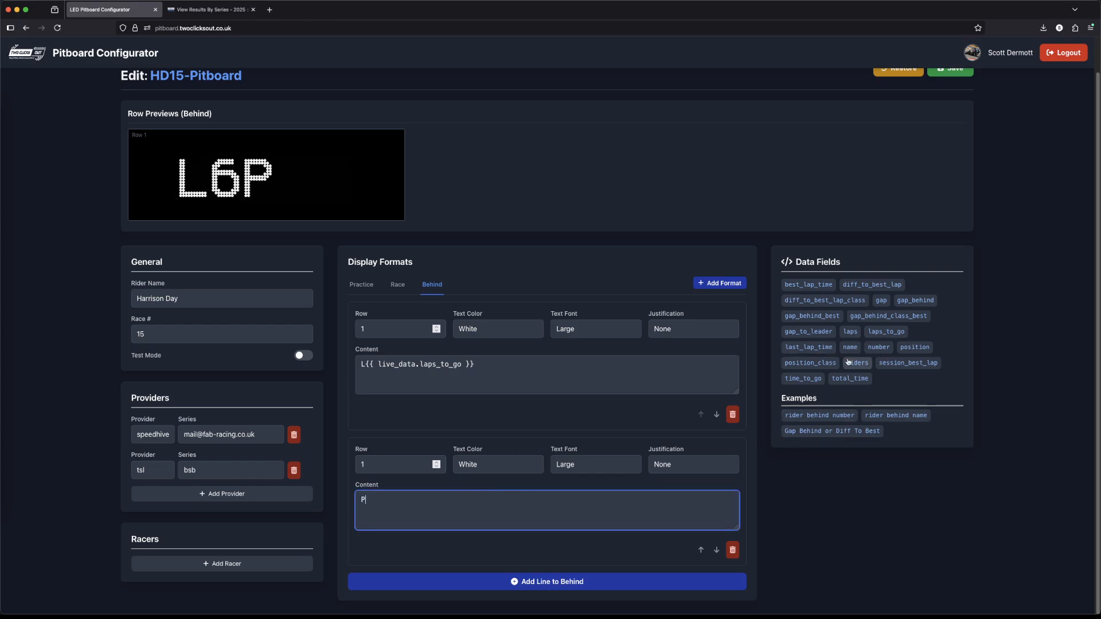
{"action": "left_click", "coordinate": [915, 347]}
Step: Justify the row 1 laps line Left, and set the position line to Right justification with Pink text
{"action": "left_click", "coordinate": [689, 328]}
{"action": "left_click", "coordinate": [681, 305]}
{"action": "left_click", "coordinate": [678, 465]}
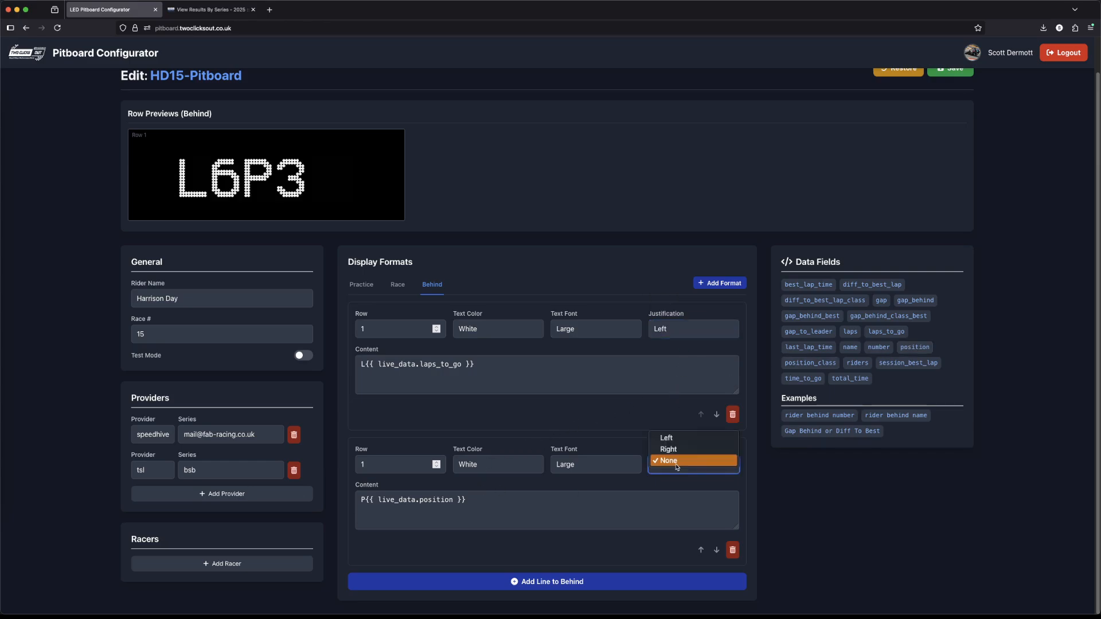
{"action": "left_click", "coordinate": [678, 452]}
{"action": "left_click", "coordinate": [539, 468]}
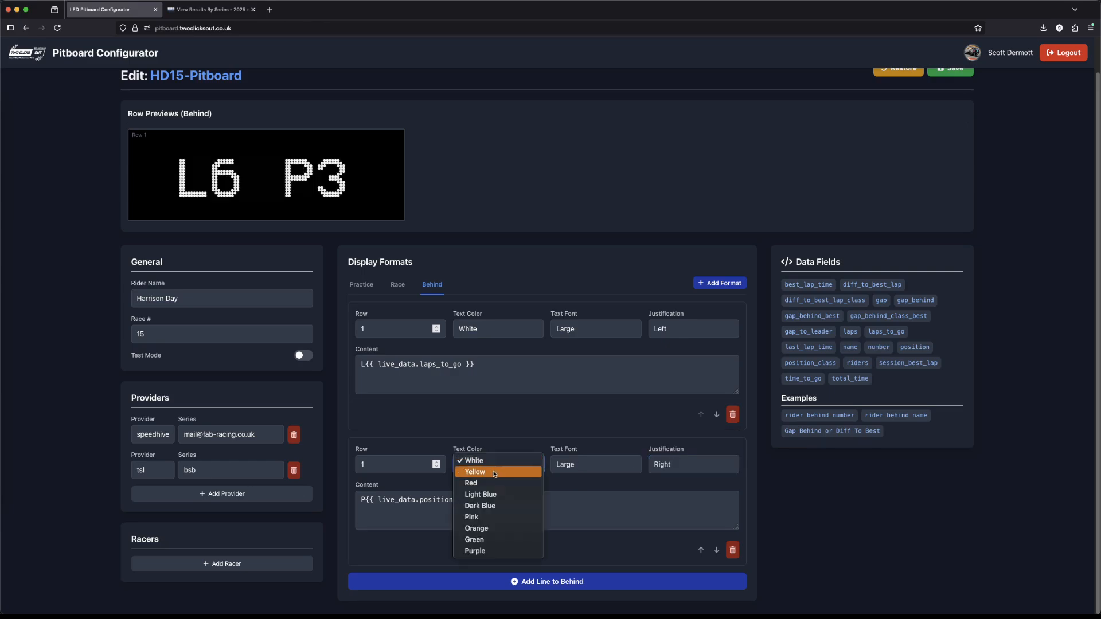
{"action": "left_click", "coordinate": [497, 513]}
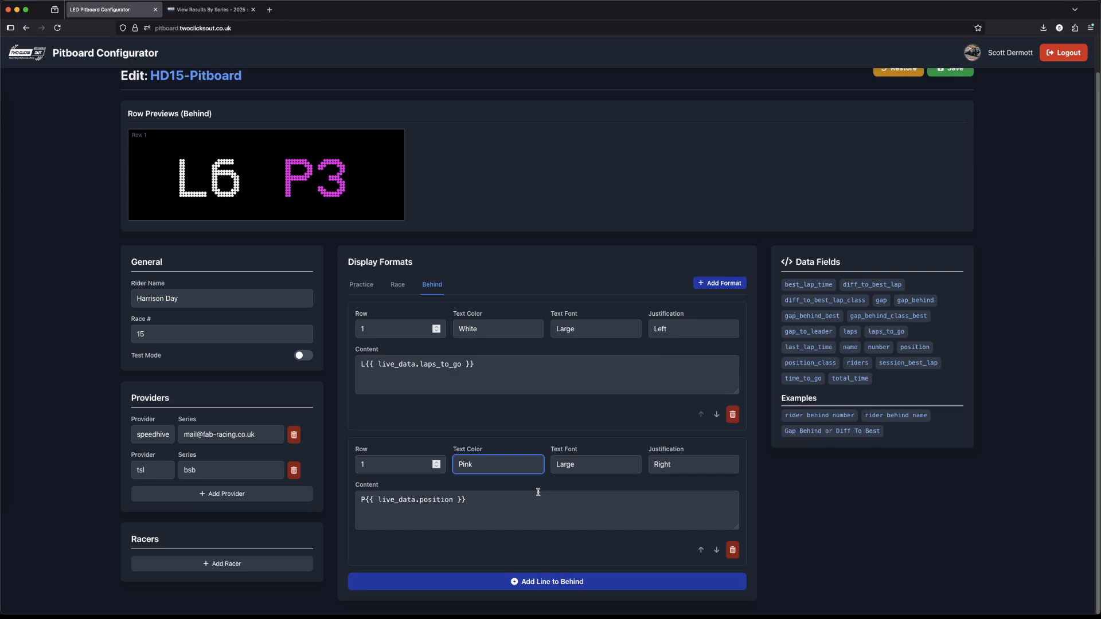
Step: Add a row 2 line to the Behind format containing the gap_behind data field
{"action": "left_click", "coordinate": [538, 581]}
{"action": "scroll", "coordinate": [535, 539], "scroll_direction": "down", "scroll_amount": 3}
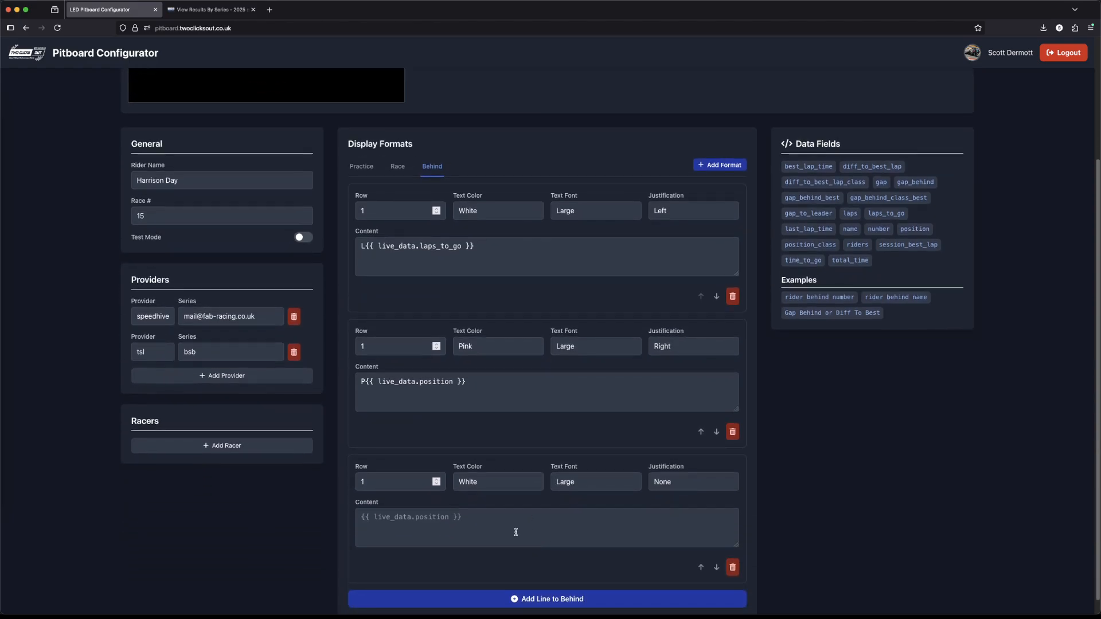
{"action": "left_click", "coordinate": [490, 526]}
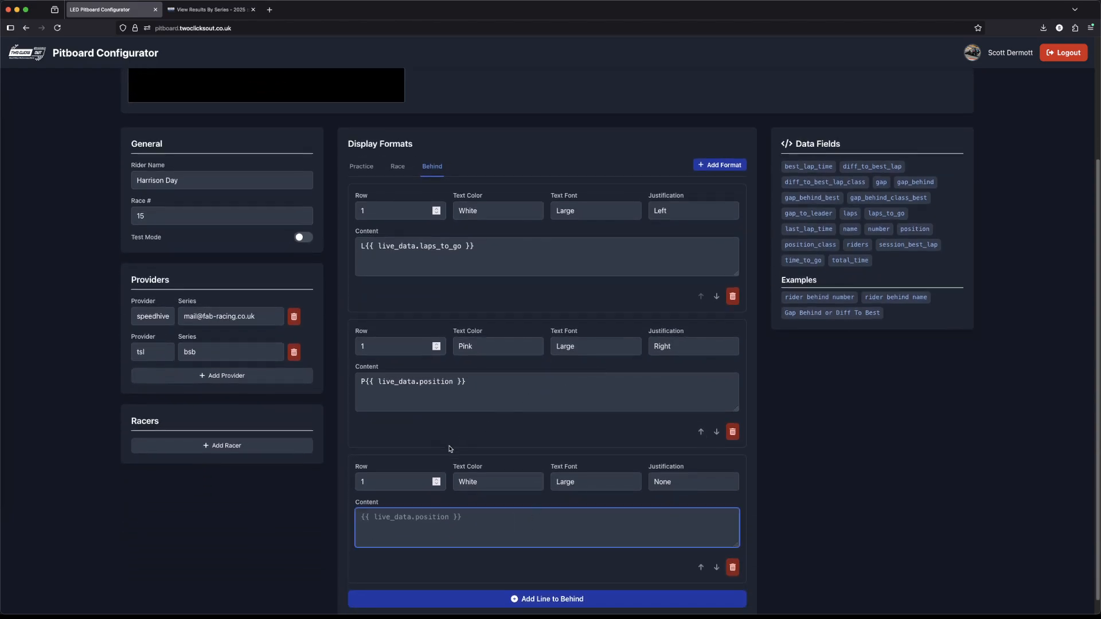
{"action": "left_click", "coordinate": [436, 479]}
{"action": "scroll", "coordinate": [472, 447], "scroll_direction": "up", "scroll_amount": 2}
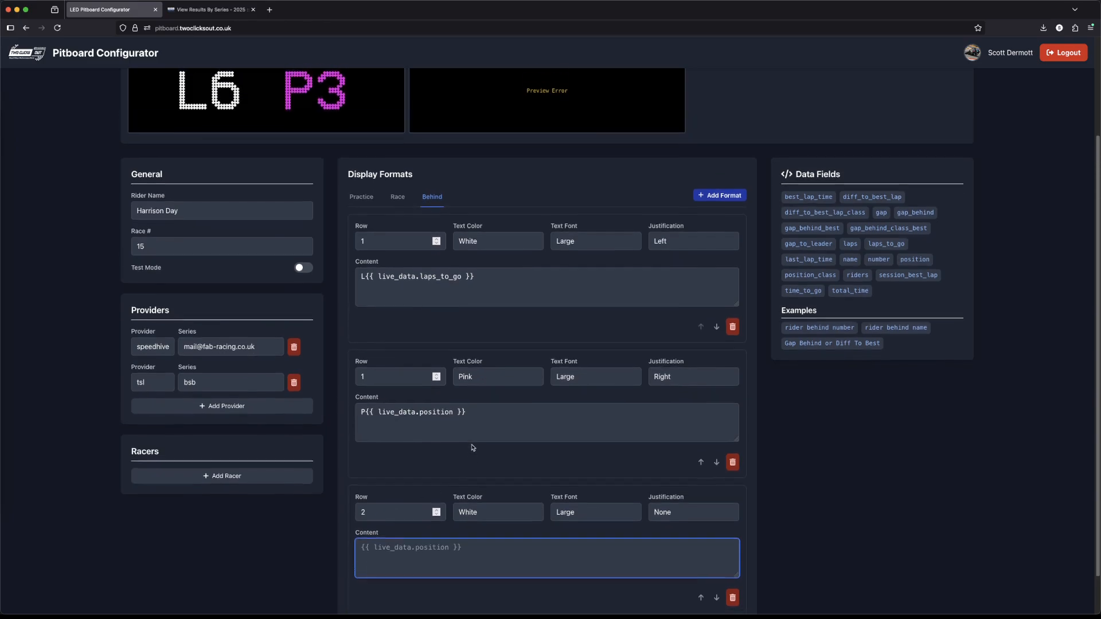
{"action": "scroll", "coordinate": [472, 448], "scroll_direction": "down", "scroll_amount": 2}
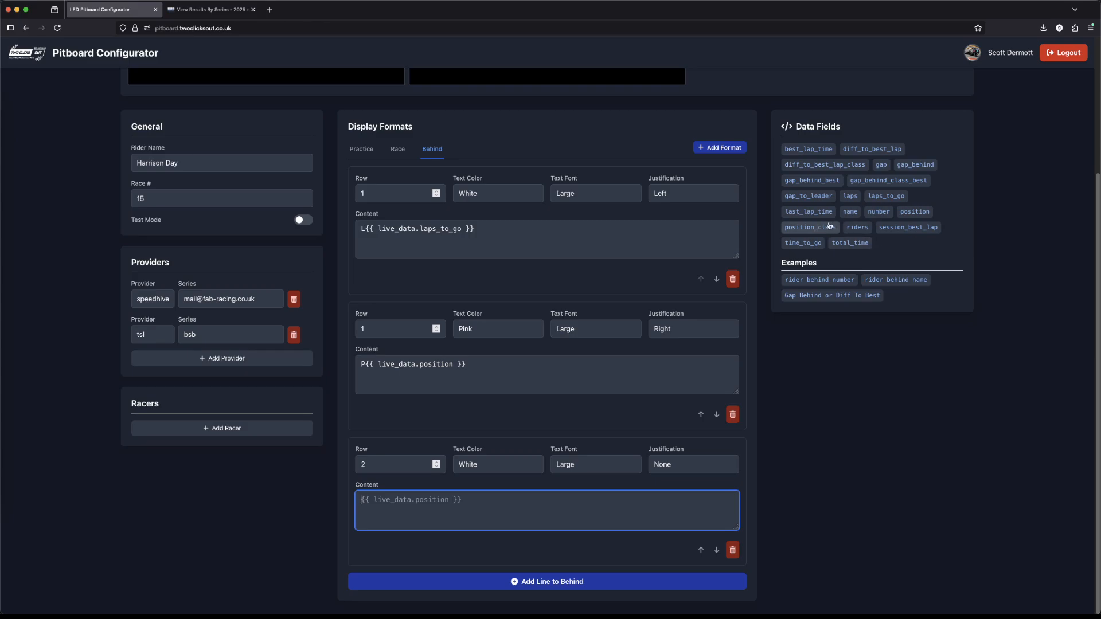
{"action": "left_click", "coordinate": [919, 170]}
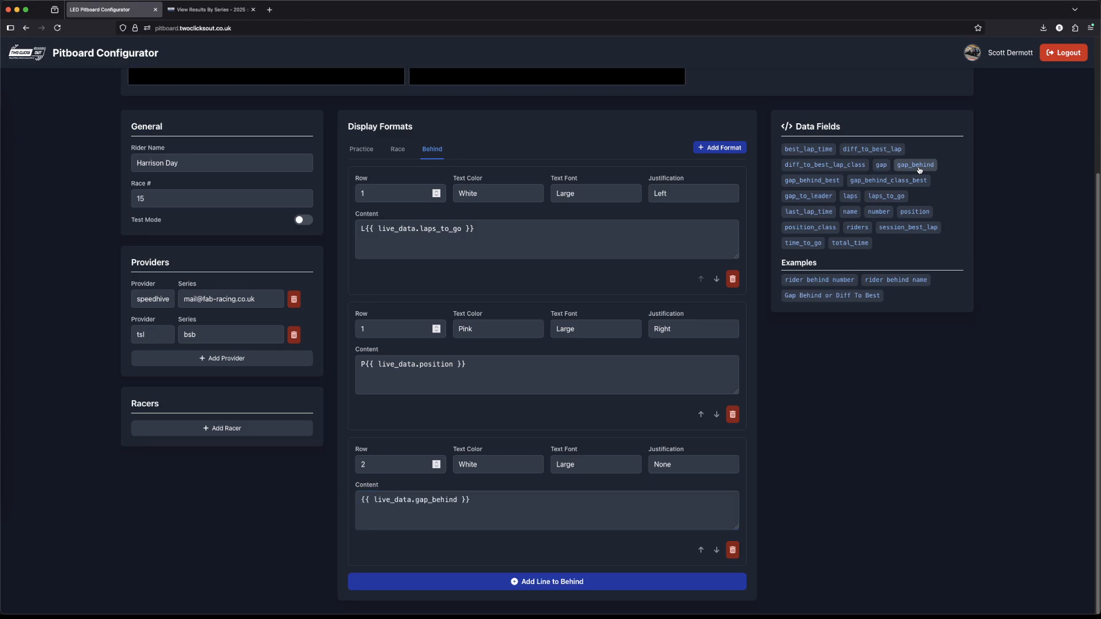
{"action": "scroll", "coordinate": [509, 454], "scroll_direction": "up", "scroll_amount": 1}
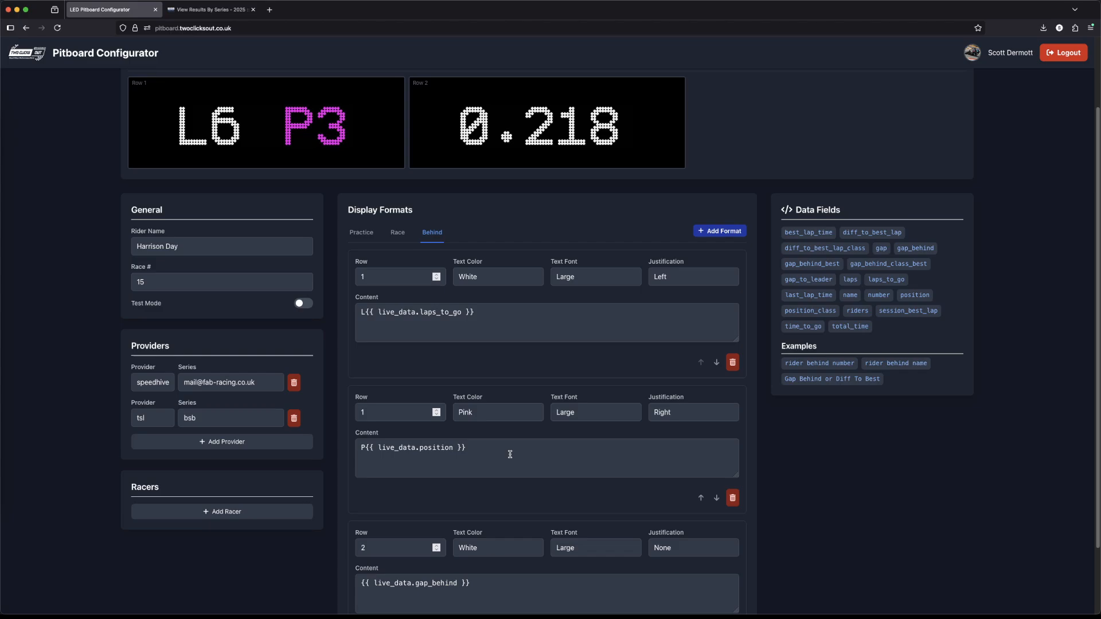
Step: Prefix the row 2 gap_behind content with "+" and set its text color to Green
{"action": "scroll", "coordinate": [509, 458], "scroll_direction": "down", "scroll_amount": 3}
{"action": "left_click", "coordinate": [358, 546]}
{"action": "type", "text": "+"}
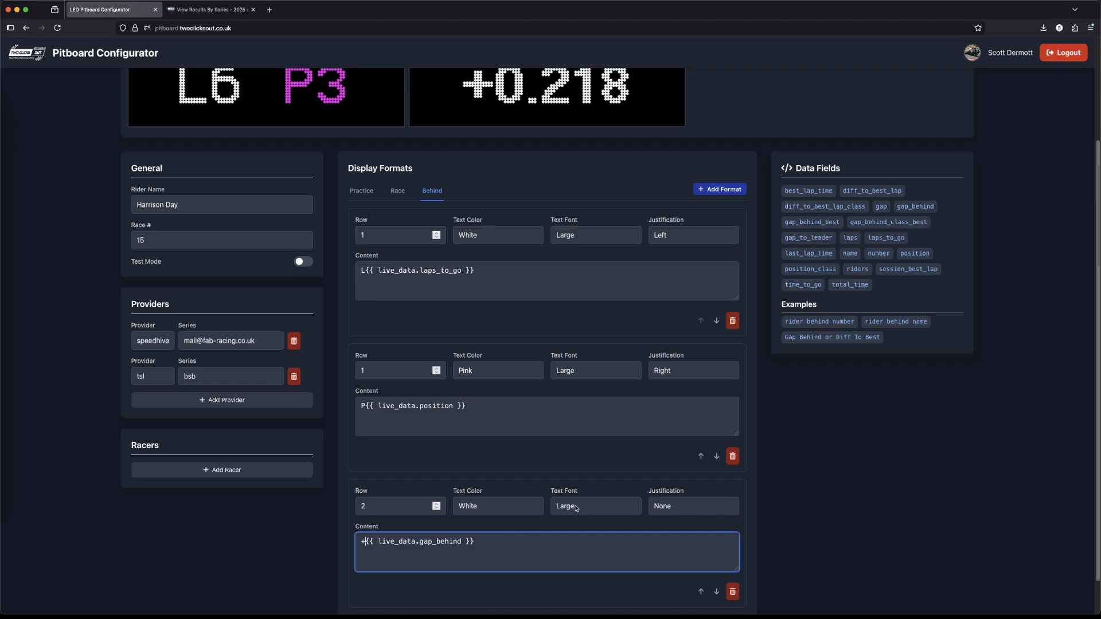
{"action": "left_click", "coordinate": [508, 510]}
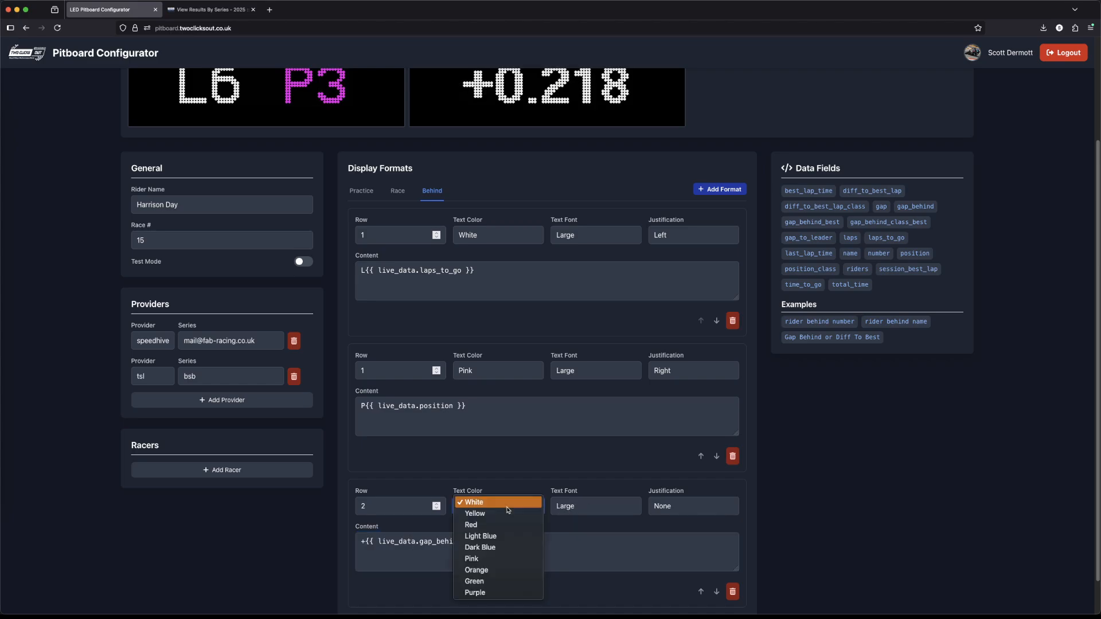
{"action": "left_click", "coordinate": [485, 581]}
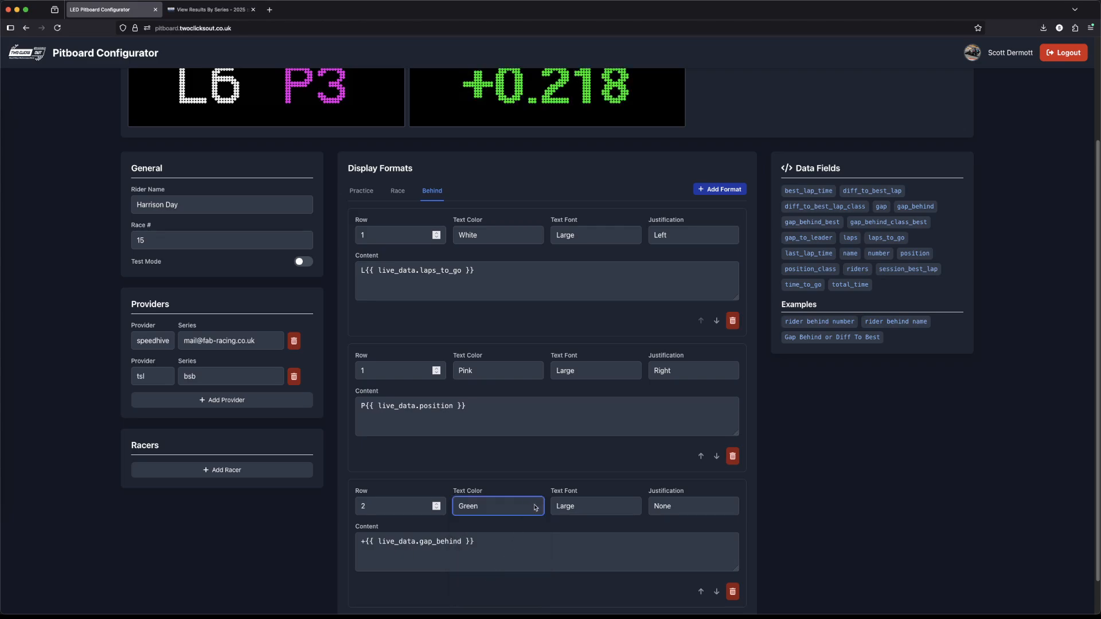
{"action": "scroll", "coordinate": [536, 512], "scroll_direction": "up", "scroll_amount": 1}
{"action": "scroll", "coordinate": [535, 512], "scroll_direction": "down", "scroll_amount": 1}
{"action": "scroll", "coordinate": [535, 512], "scroll_direction": "down", "scroll_amount": 1}
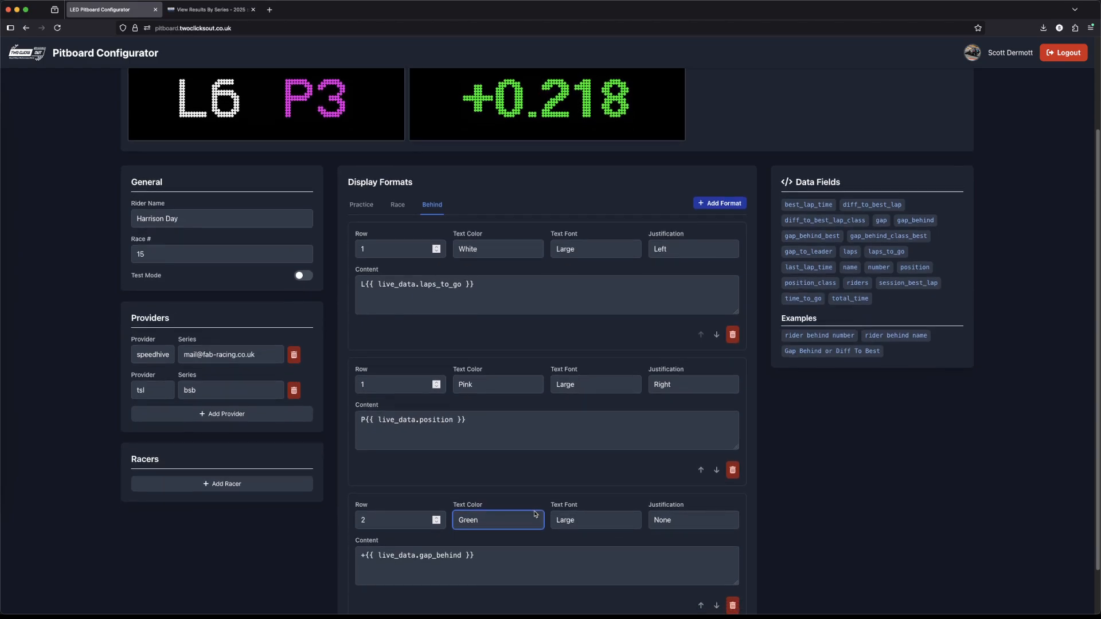
{"action": "scroll", "coordinate": [535, 515], "scroll_direction": "up", "scroll_amount": 1}
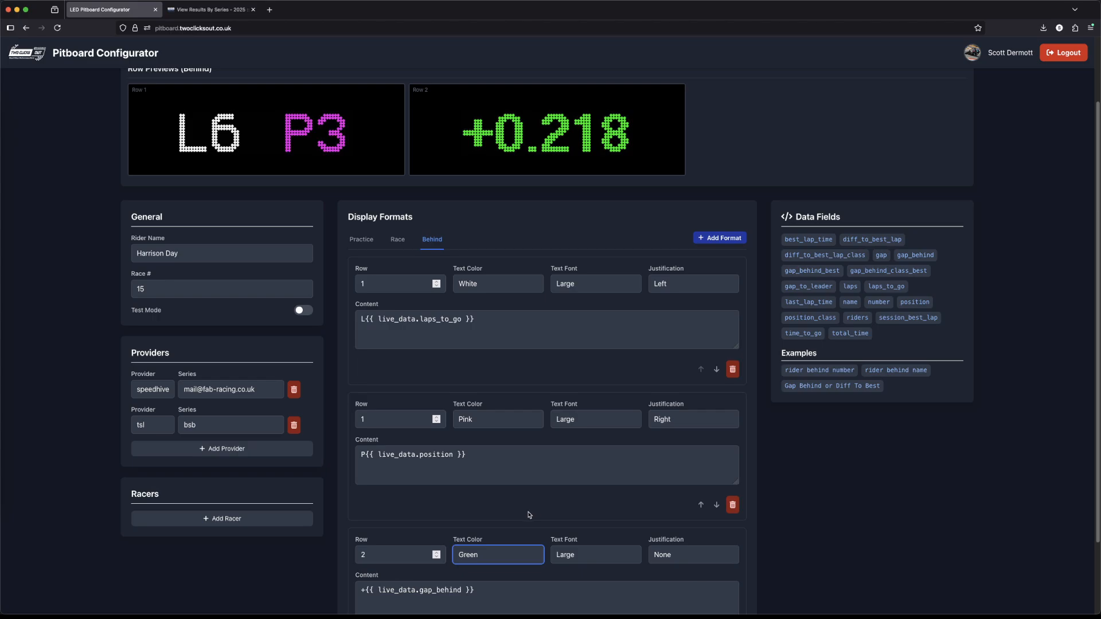
Step: Shorten the row 2 gap to its first three characters by changing the content to +{{ live_data.gap_behind[:3] }}
{"action": "scroll", "coordinate": [525, 514], "scroll_direction": "down", "scroll_amount": 2}
{"action": "left_click", "coordinate": [462, 541]}
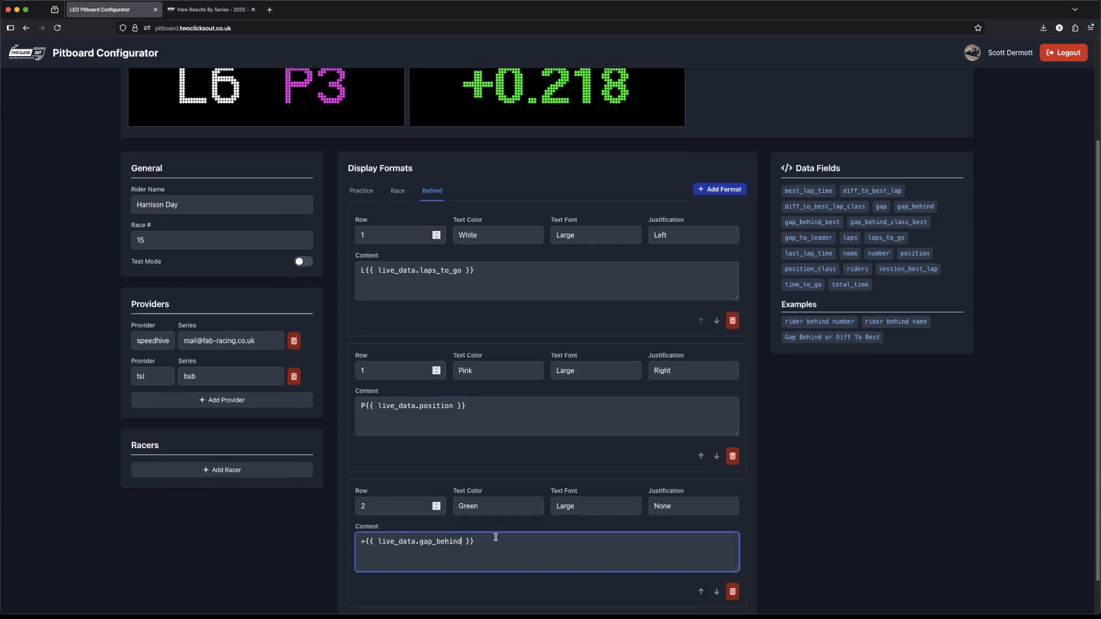
{"action": "type", "text": "[]"}
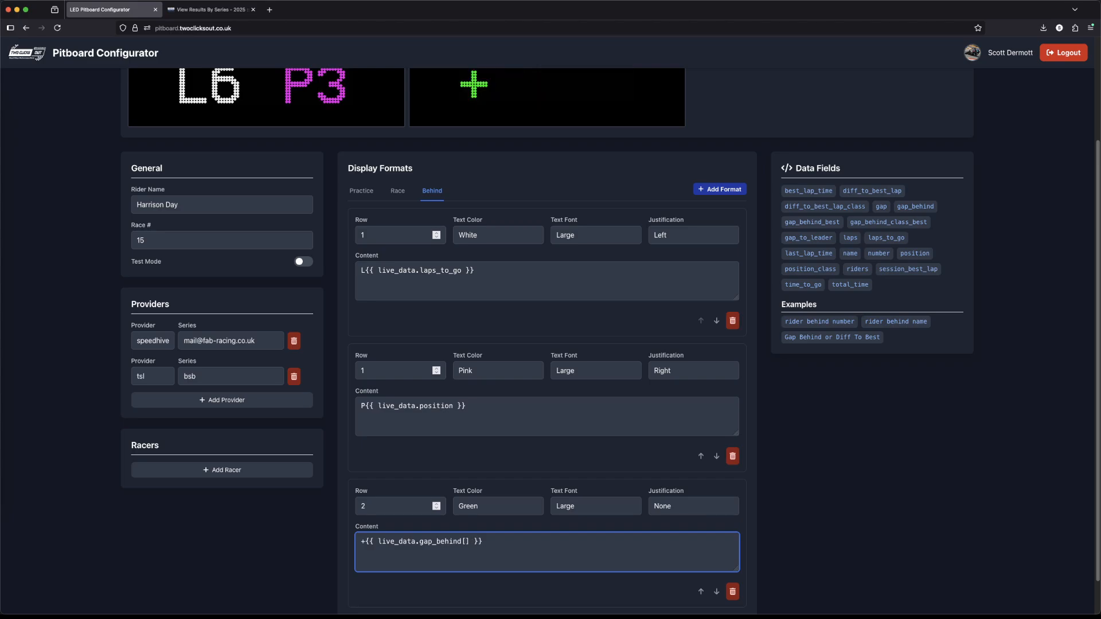
{"action": "type", "text": ":1"}
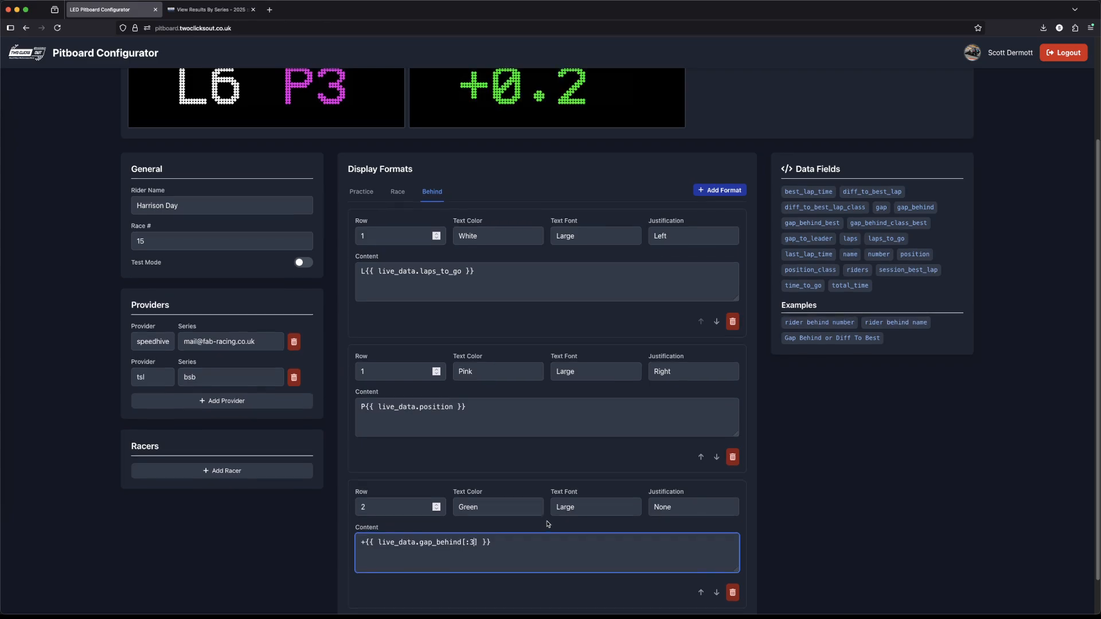
{"action": "scroll", "coordinate": [547, 524], "scroll_direction": "up", "scroll_amount": 2}
{"action": "scroll", "coordinate": [548, 525], "scroll_direction": "down", "scroll_amount": 1}
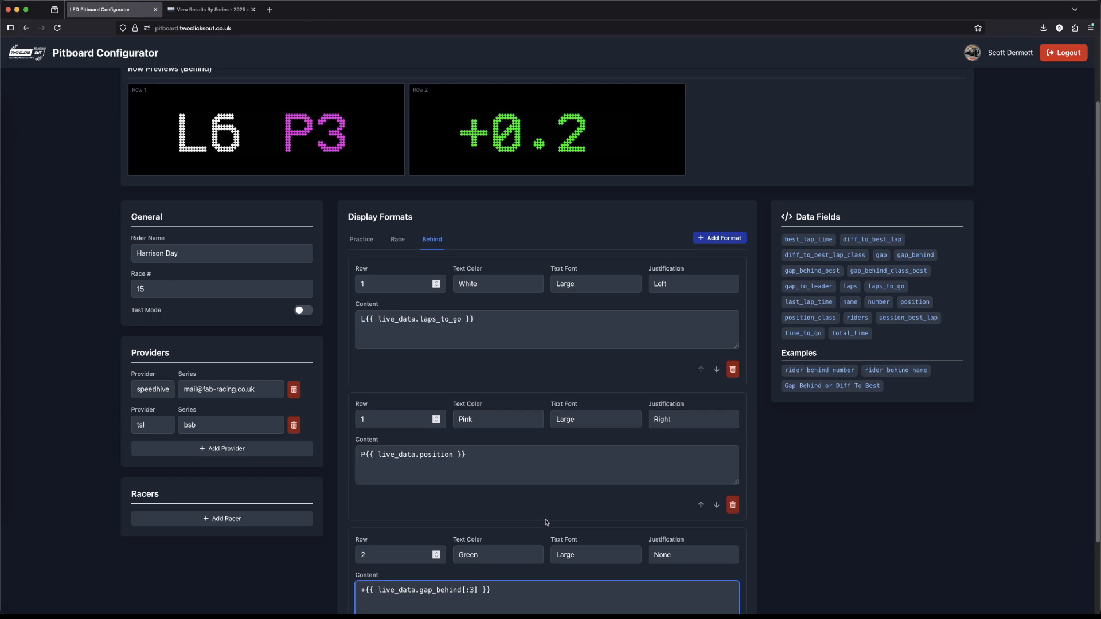
{"action": "scroll", "coordinate": [546, 522], "scroll_direction": "down", "scroll_amount": 1}
{"action": "scroll", "coordinate": [547, 522], "scroll_direction": "up", "scroll_amount": 2}
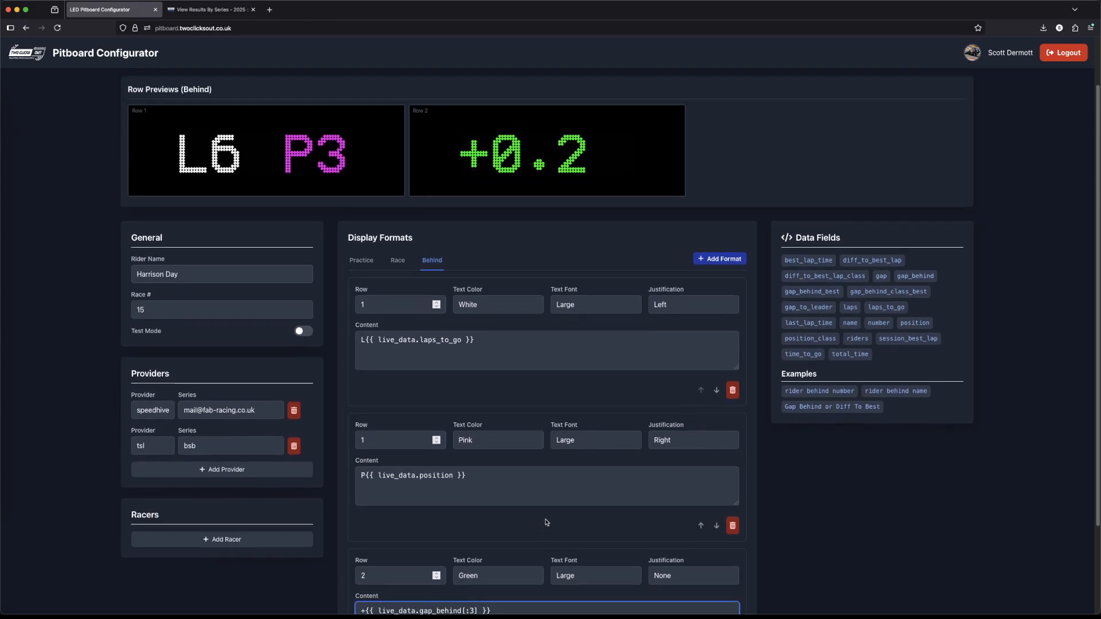
{"action": "scroll", "coordinate": [547, 522], "scroll_direction": "down", "scroll_amount": 4}
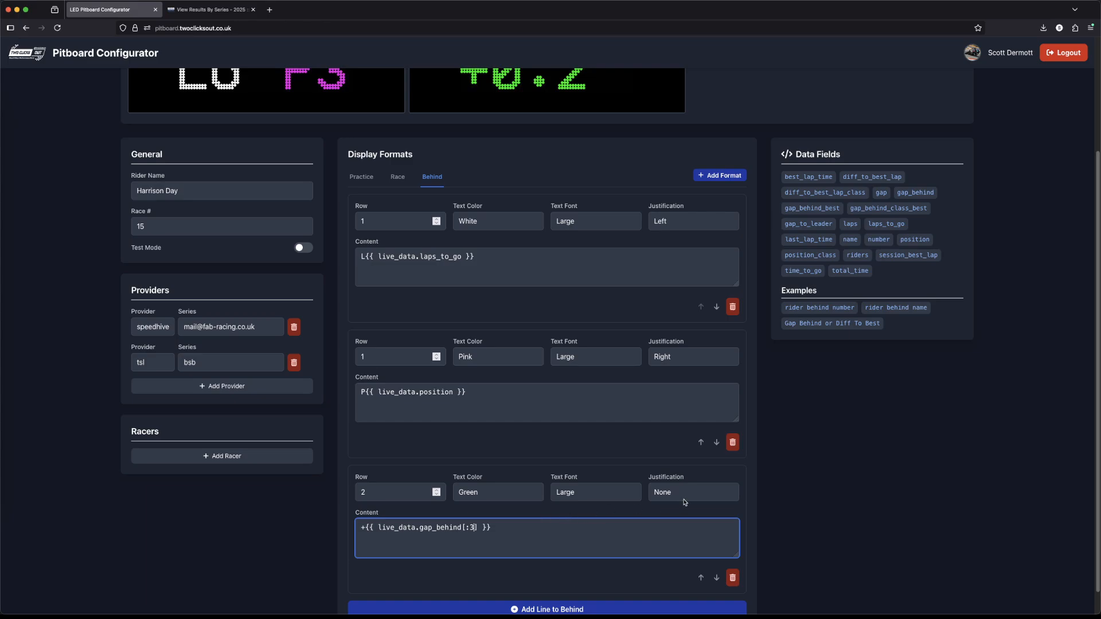
{"action": "scroll", "coordinate": [608, 105], "scroll_direction": "up", "scroll_amount": 2}
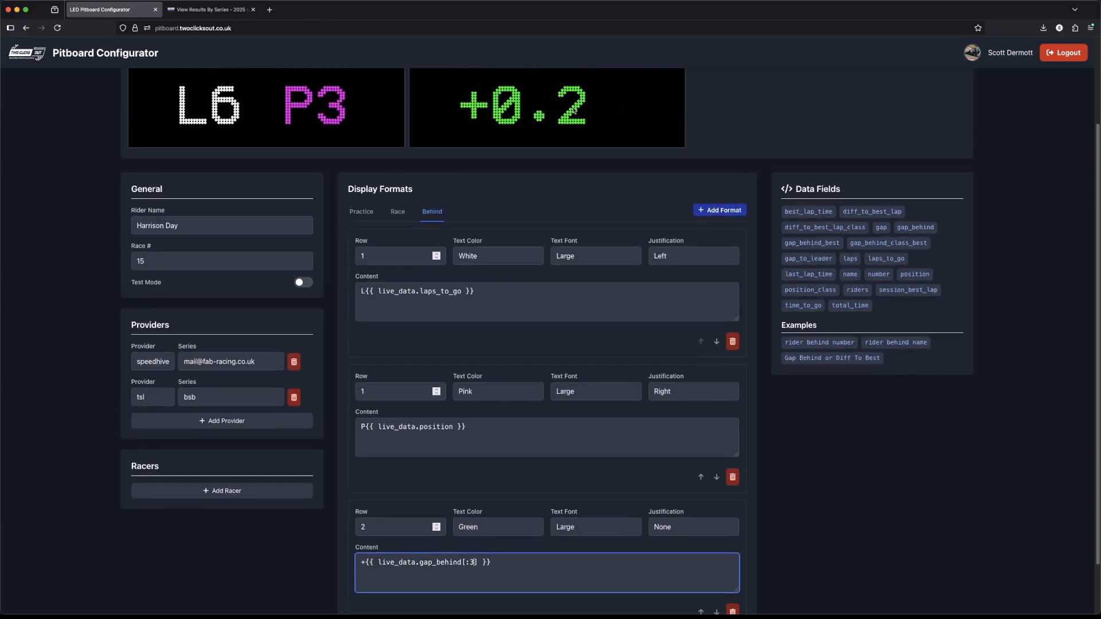
Step: Add a row 3 line to the Behind format and insert the "rider behind name" example as its content
{"action": "scroll", "coordinate": [521, 246], "scroll_direction": "down", "scroll_amount": 2}
{"action": "left_click", "coordinate": [530, 594]}
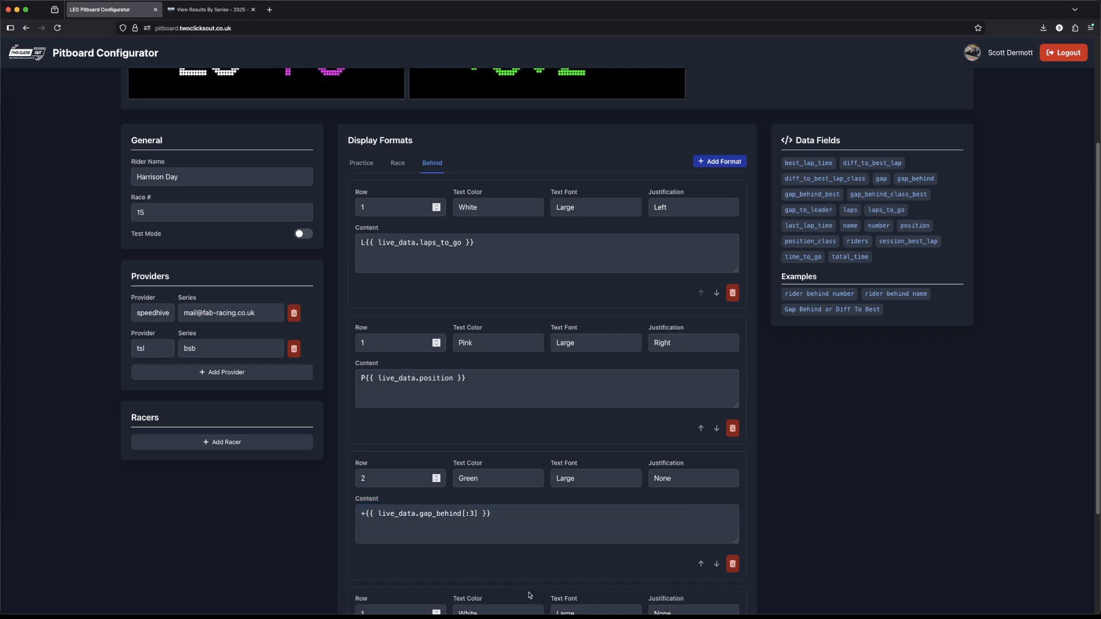
{"action": "scroll", "coordinate": [500, 568], "scroll_direction": "down", "scroll_amount": 2}
{"action": "left_click", "coordinate": [436, 535]}
{"action": "left_click", "coordinate": [436, 535]}
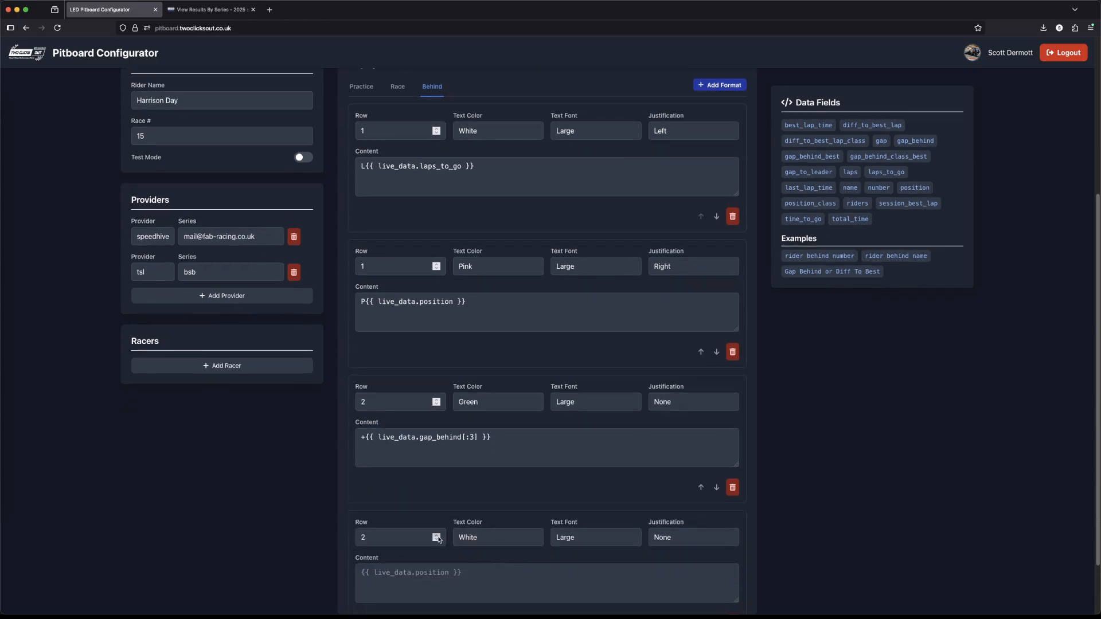
{"action": "scroll", "coordinate": [496, 544], "scroll_direction": "down", "scroll_amount": 1}
{"action": "left_click", "coordinate": [493, 538]}
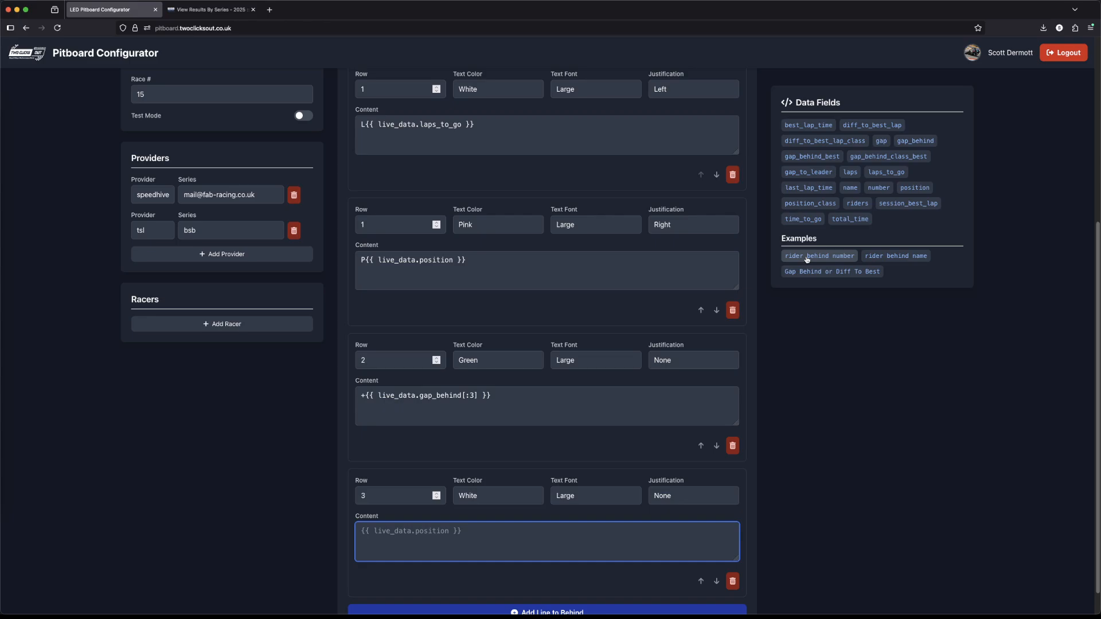
{"action": "left_click", "coordinate": [883, 258]}
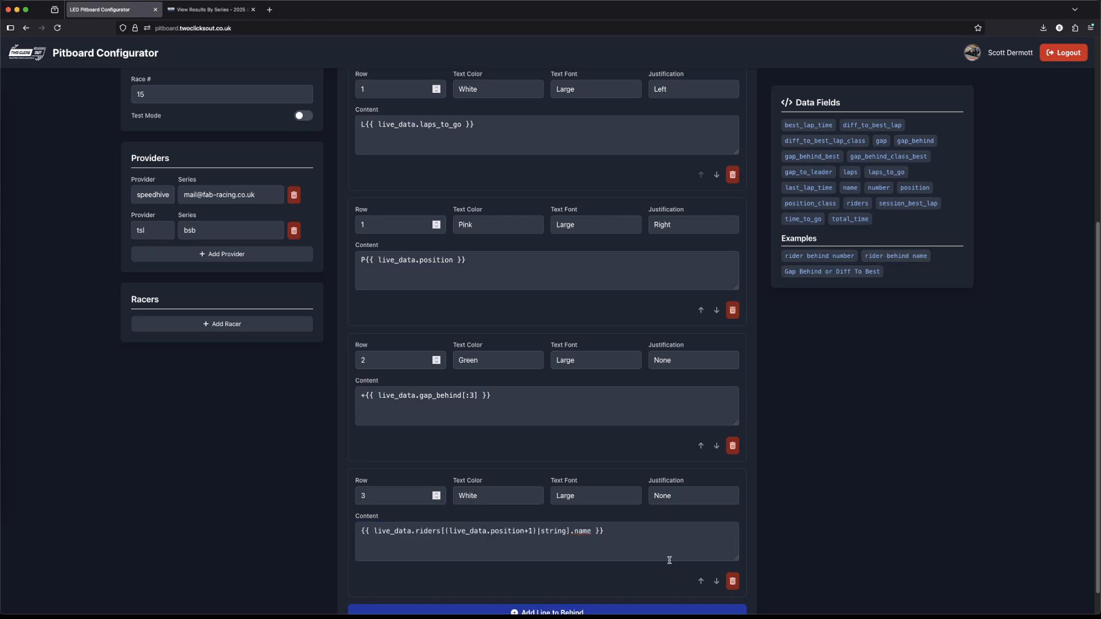
Step: Set the text color of the row 3 rider name line to Yellow
{"action": "left_click", "coordinate": [512, 502]}
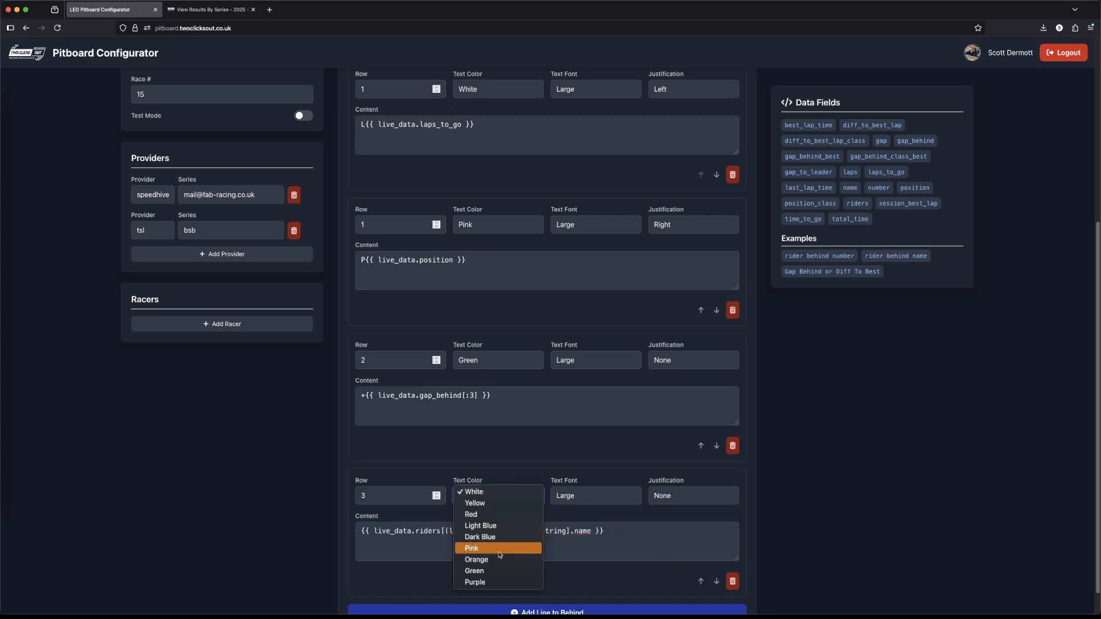
{"action": "left_click", "coordinate": [493, 503]}
{"action": "scroll", "coordinate": [584, 528], "scroll_direction": "up", "scroll_amount": 4}
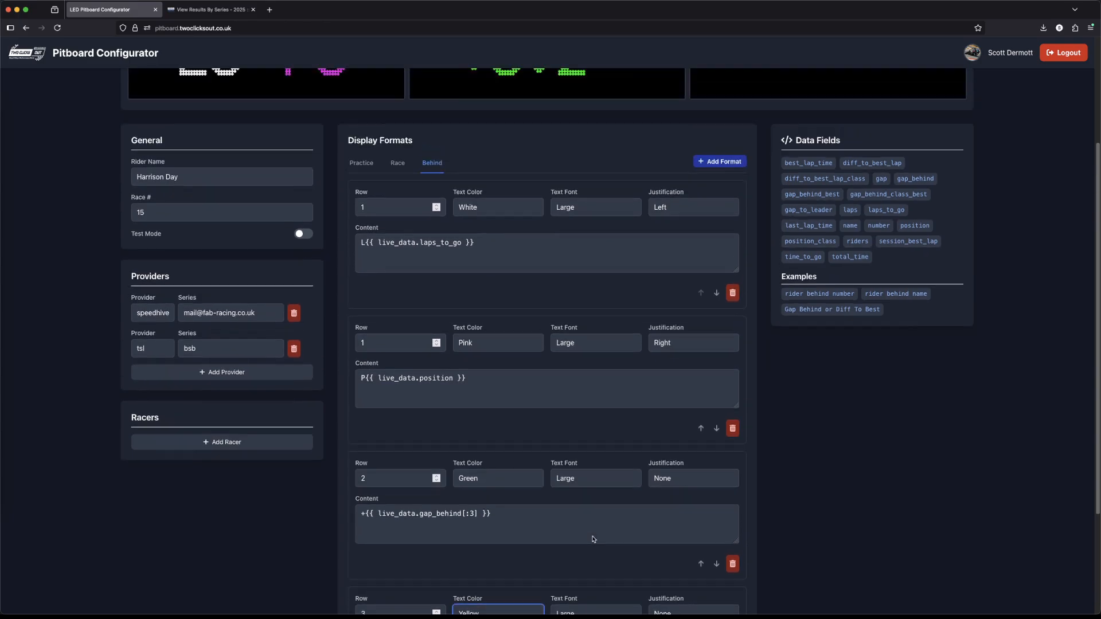
Step: Review the Behind format's row previews and the row 3 content expression that looks up the following rider
{"action": "scroll", "coordinate": [593, 539], "scroll_direction": "up", "scroll_amount": 1}
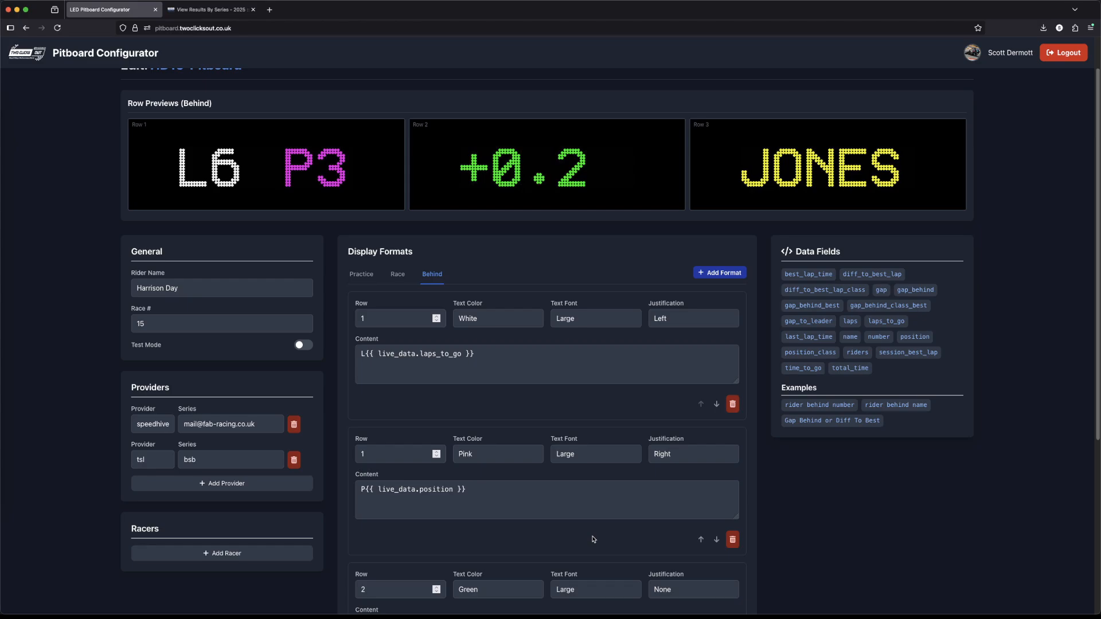
{"action": "scroll", "coordinate": [593, 539], "scroll_direction": "down", "scroll_amount": 1}
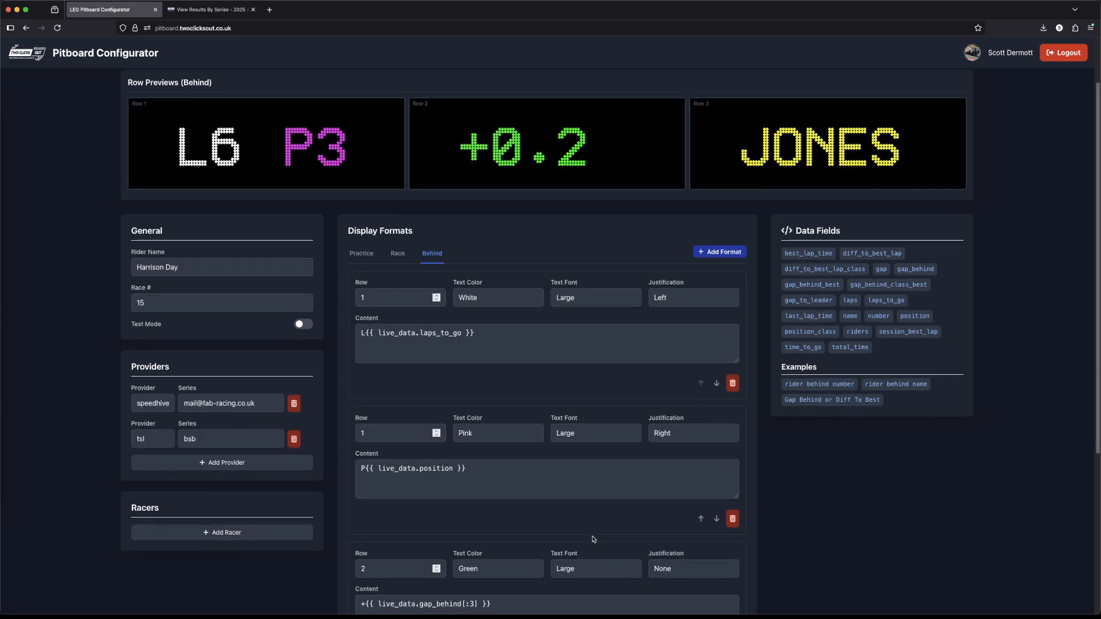
{"action": "scroll", "coordinate": [593, 539], "scroll_direction": "down", "scroll_amount": 1}
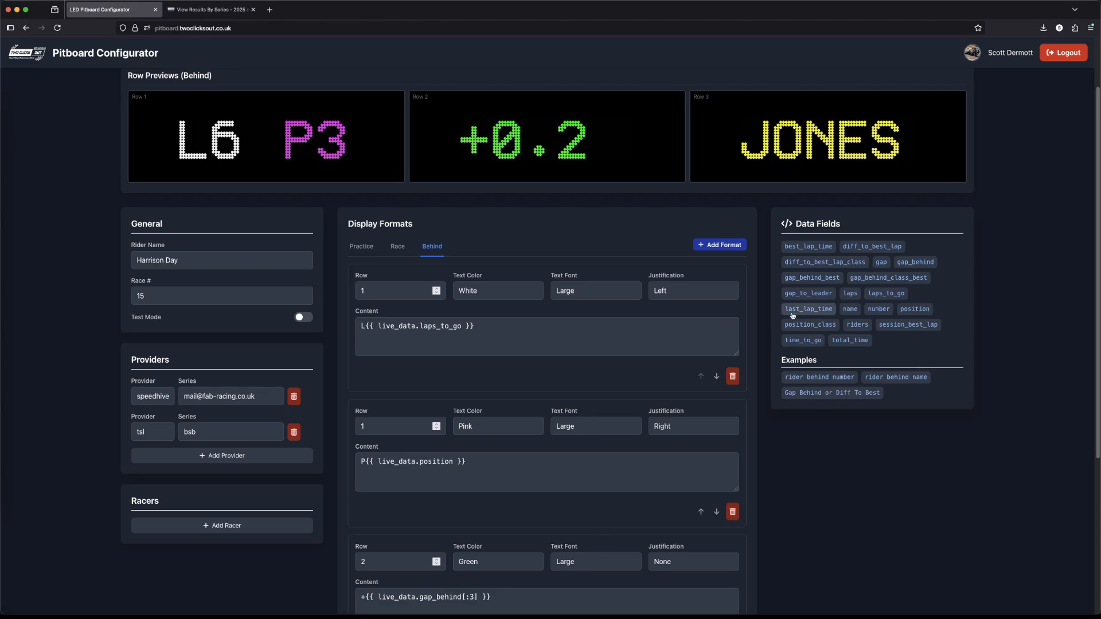
{"action": "scroll", "coordinate": [712, 507], "scroll_direction": "down", "scroll_amount": 4}
{"action": "scroll", "coordinate": [745, 501], "scroll_direction": "down", "scroll_amount": 6}
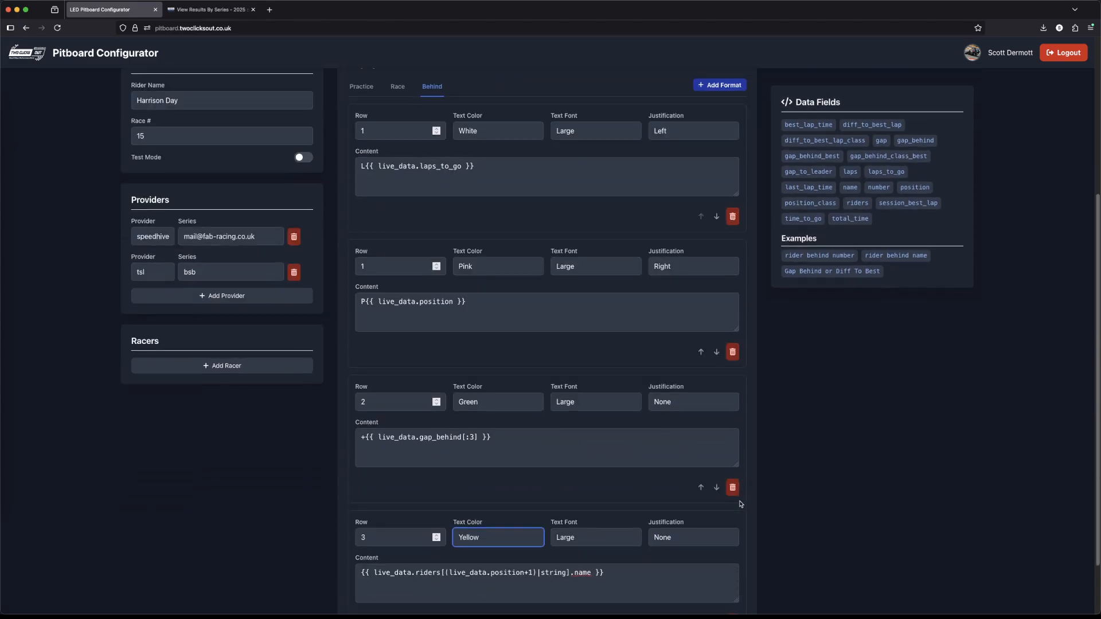
{"action": "scroll", "coordinate": [623, 530], "scroll_direction": "down", "scroll_amount": 1}
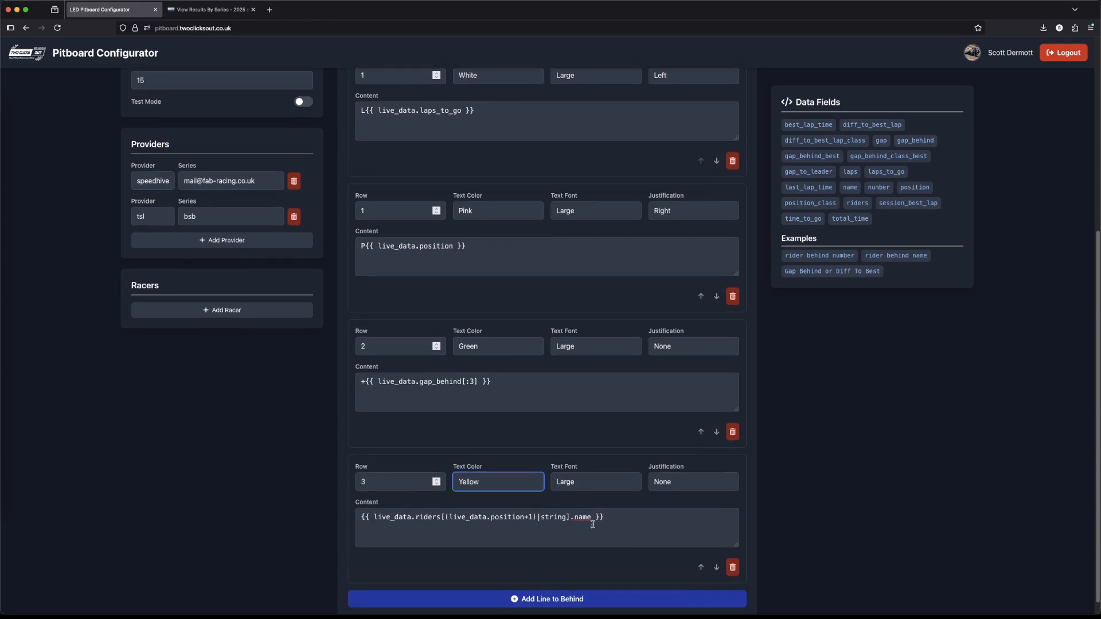
{"action": "left_click_drag", "start_coordinate": [608, 517], "coordinate": [357, 518]}
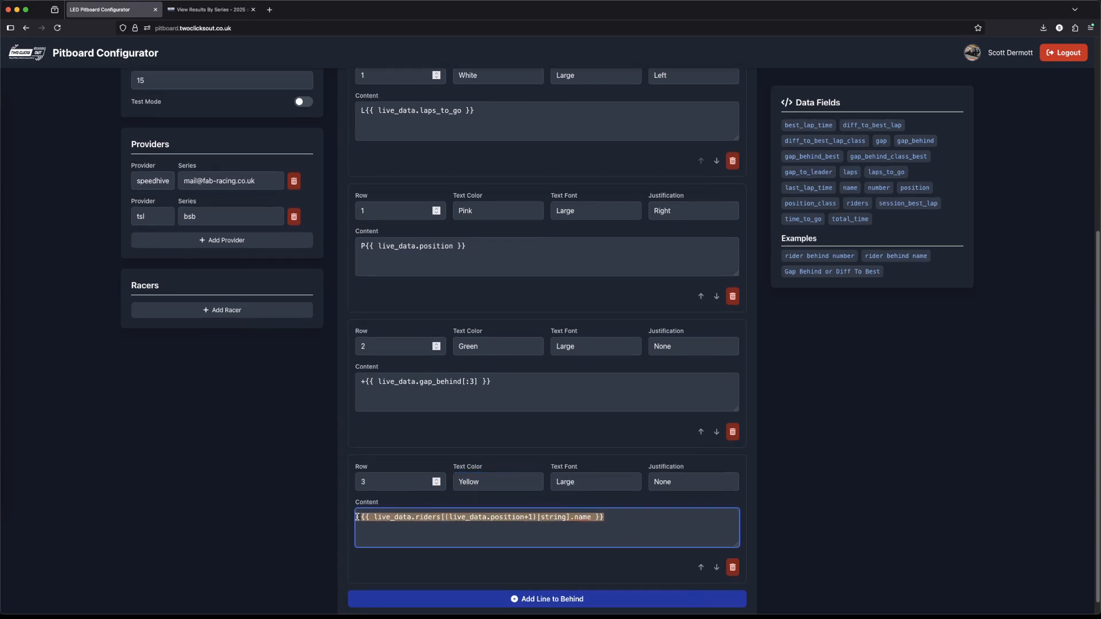
{"action": "left_click", "coordinate": [525, 537]}
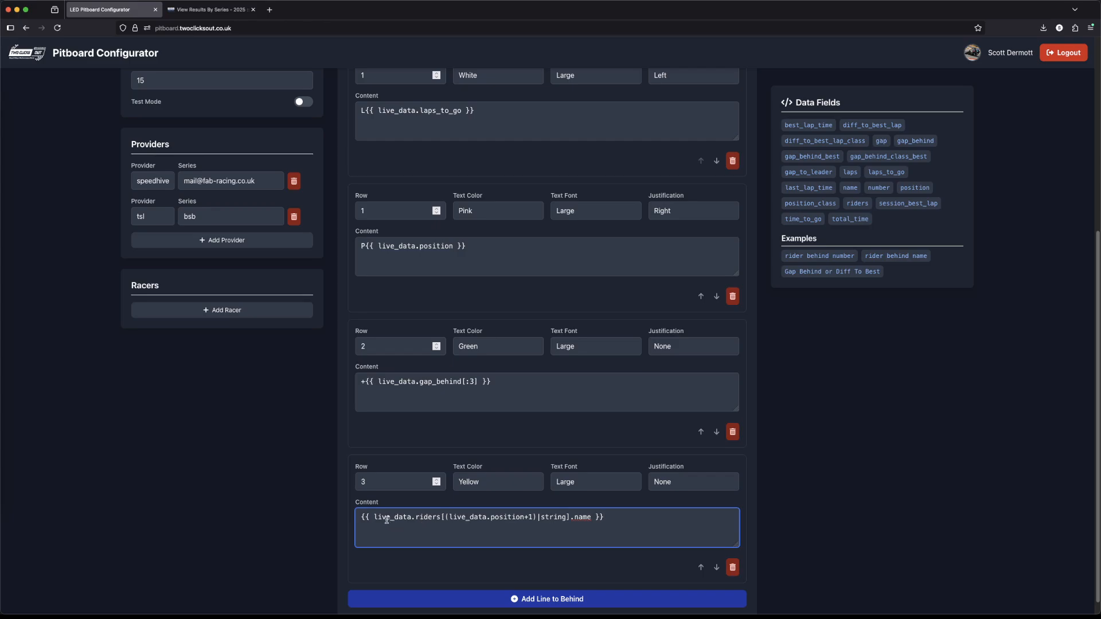
Step: Set the field at the end of the row 3 content to number and check the row preview
{"action": "double_click", "coordinate": [424, 518]}
{"action": "type", "text": ")"}
{"action": "double_click", "coordinate": [587, 516]}
{"action": "type", "text": "number"}
{"action": "scroll", "coordinate": [627, 527], "scroll_direction": "up", "scroll_amount": 5}
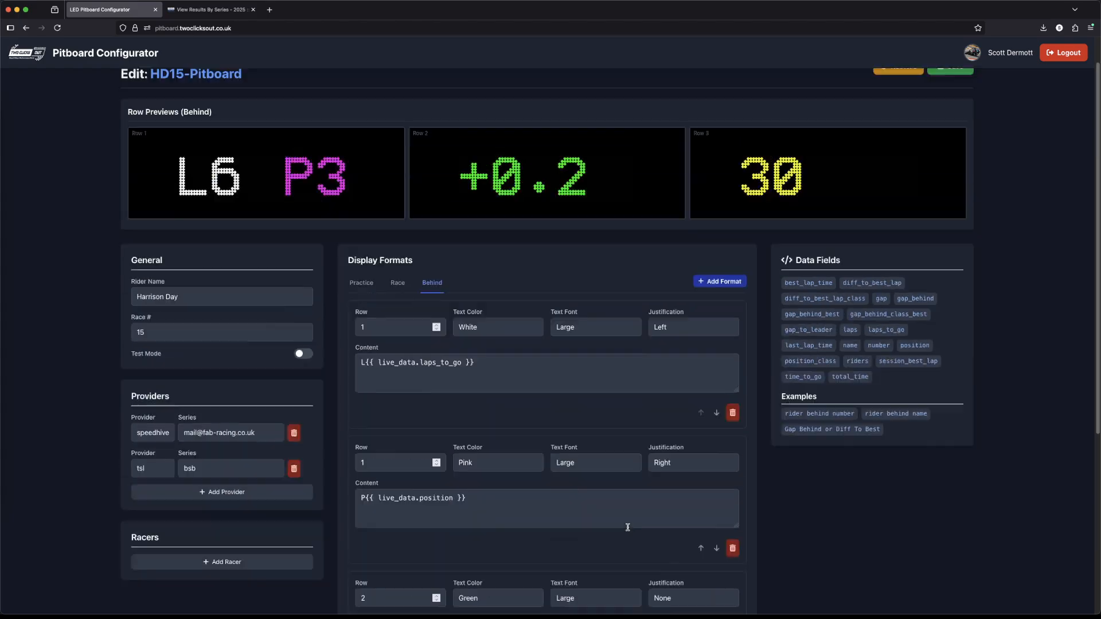
Step: Set the field at the end of the row 3 content back to name
{"action": "scroll", "coordinate": [628, 527], "scroll_direction": "down", "scroll_amount": 3}
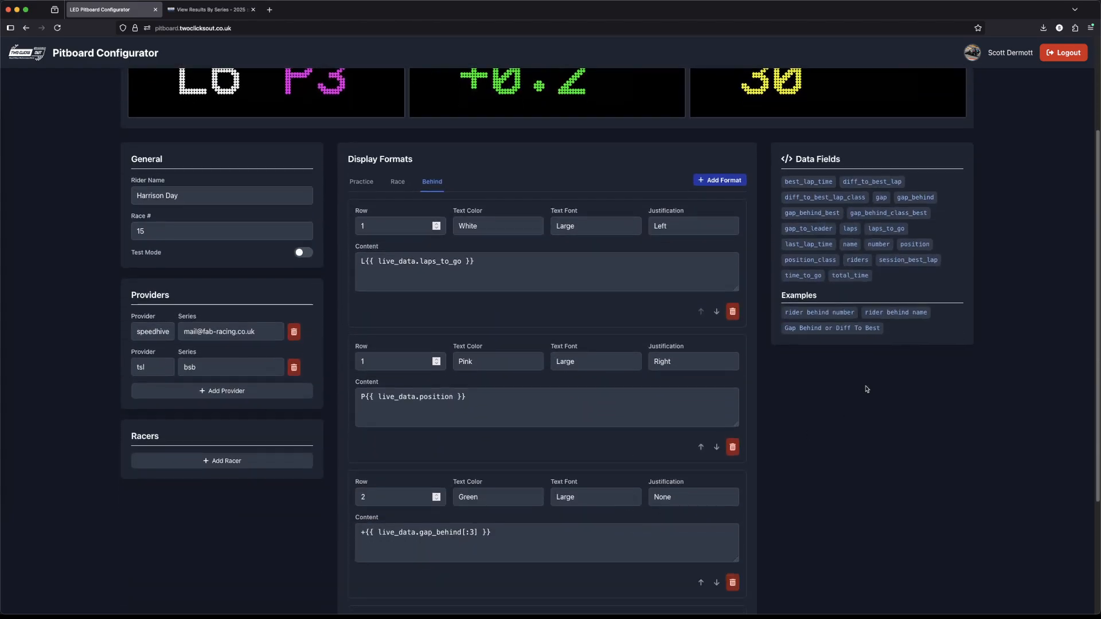
{"action": "scroll", "coordinate": [634, 422], "scroll_direction": "down", "scroll_amount": 3}
{"action": "double_click", "coordinate": [587, 502]}
{"action": "type", "text": "name"}
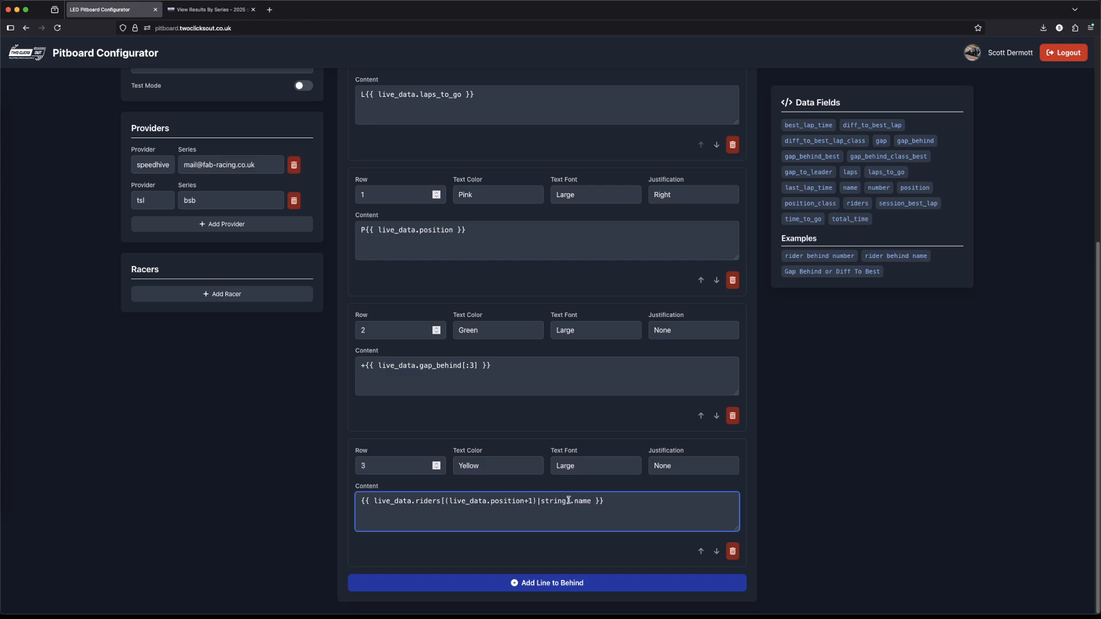
Step: Remove the +1 after live_data.position in the row 3 content and check the row preview
{"action": "left_click", "coordinate": [534, 501]}
{"action": "key", "text": "BackSpace"}
{"action": "key", "text": "BackSpace"}
{"action": "scroll", "coordinate": [612, 510], "scroll_direction": "up", "scroll_amount": 5}
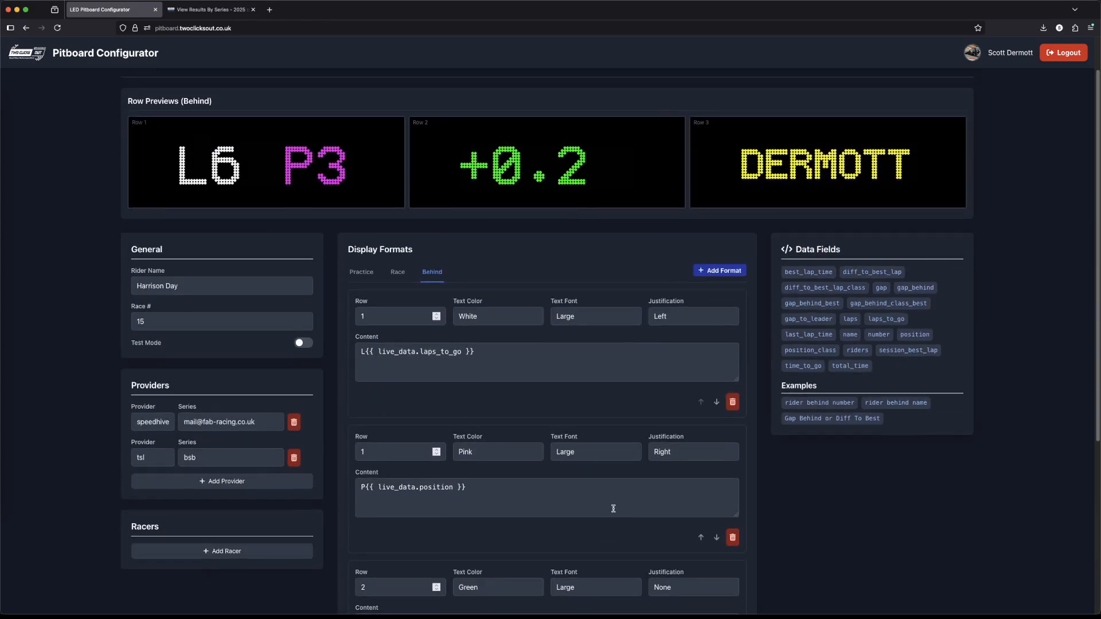
Step: Put +1 back after live_data.position in the row 3 content and check the row preview
{"action": "scroll", "coordinate": [573, 507], "scroll_direction": "down", "scroll_amount": 3}
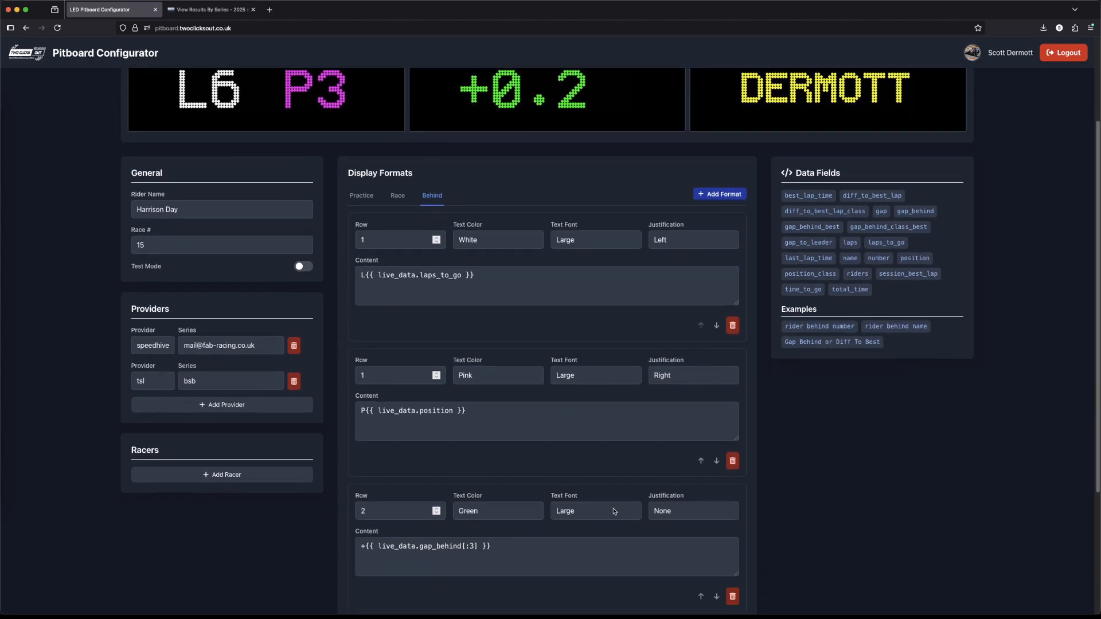
{"action": "scroll", "coordinate": [539, 505], "scroll_direction": "down", "scroll_amount": 1}
{"action": "type", "text": "+1)|string].name }}"}
{"action": "scroll", "coordinate": [591, 519], "scroll_direction": "up", "scroll_amount": 6}
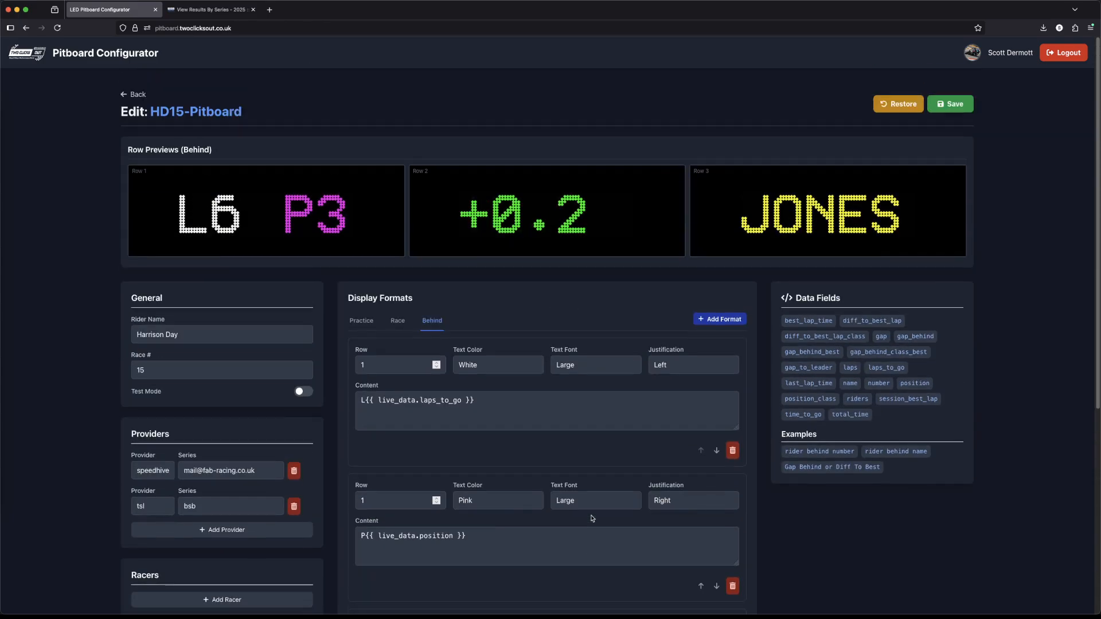
Step: Save the HD15-Pitboard configuration and turn on Test Mode
{"action": "left_click", "coordinate": [964, 112]}
{"action": "left_click", "coordinate": [306, 393]}
Step: Compare the row previews of the Practice, Race and Behind display formats
{"action": "left_click", "coordinate": [362, 326]}
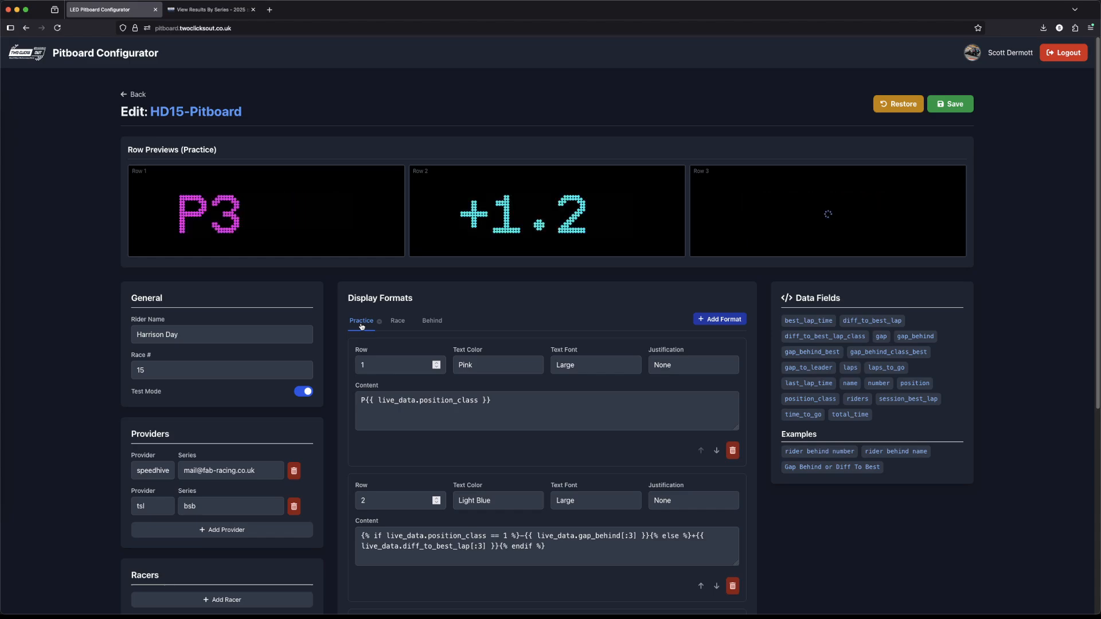
{"action": "left_click", "coordinate": [395, 325]}
{"action": "left_click", "coordinate": [431, 321]}
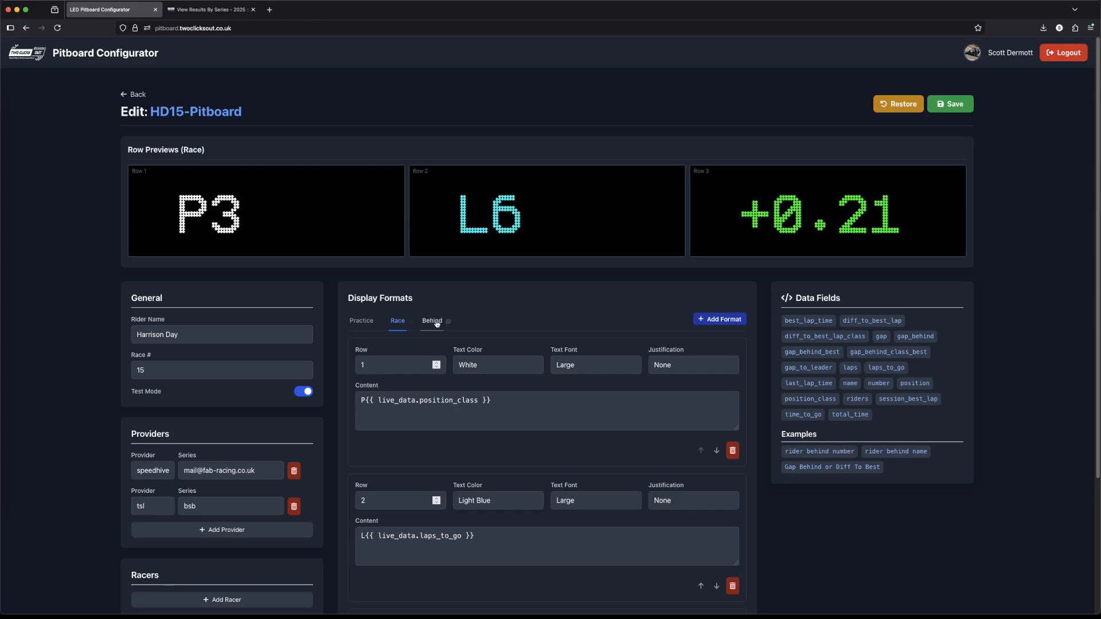
{"action": "left_click", "coordinate": [365, 324]}
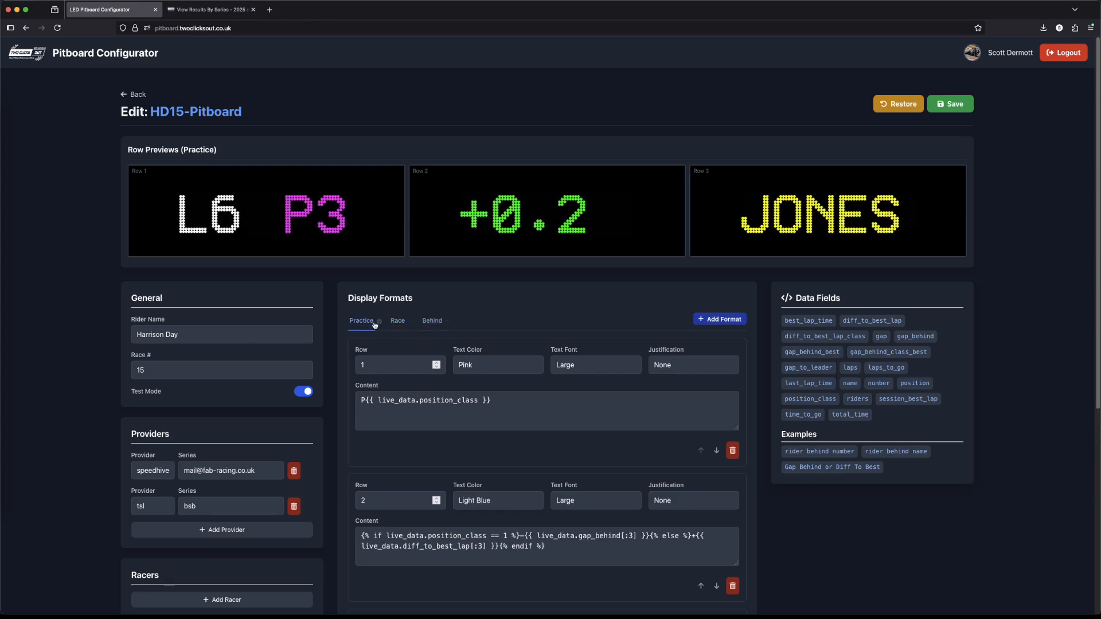
{"action": "left_click", "coordinate": [433, 323]}
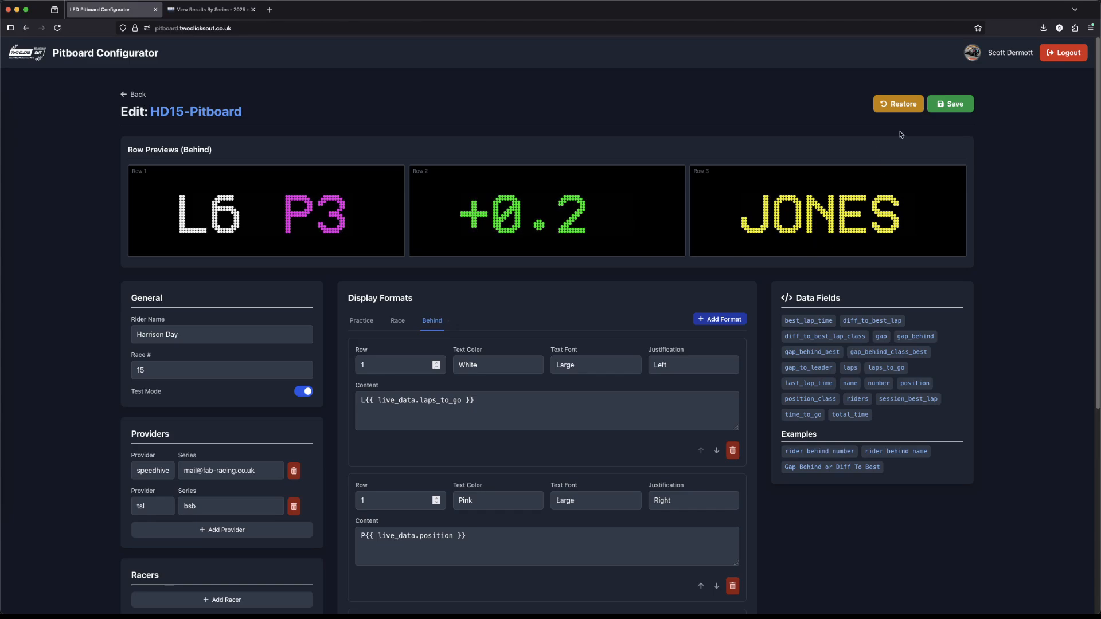
Step: Restore HD15-Pitboard's default formats with the 3-line template and review its Race and Practice formats
{"action": "left_click", "coordinate": [900, 109]}
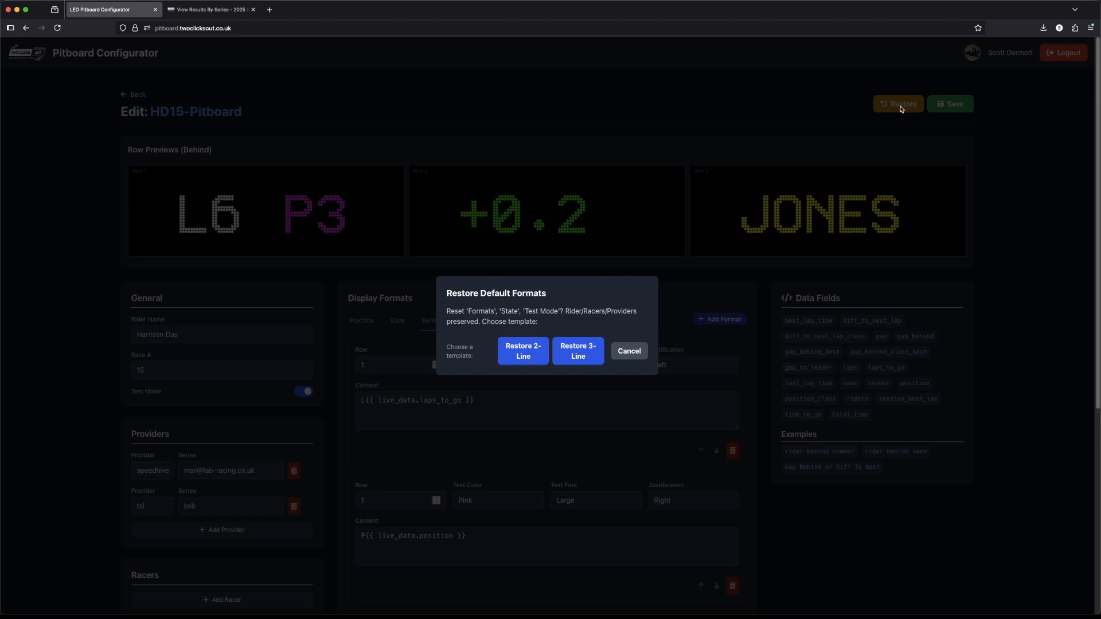
{"action": "left_click", "coordinate": [588, 358]}
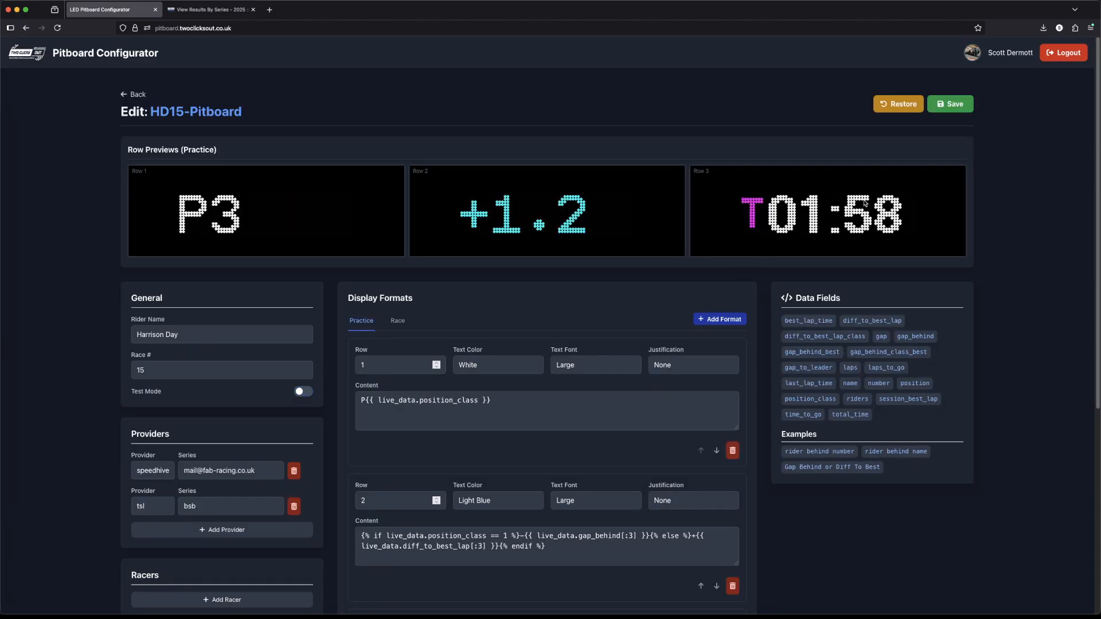
{"action": "left_click", "coordinate": [398, 322]}
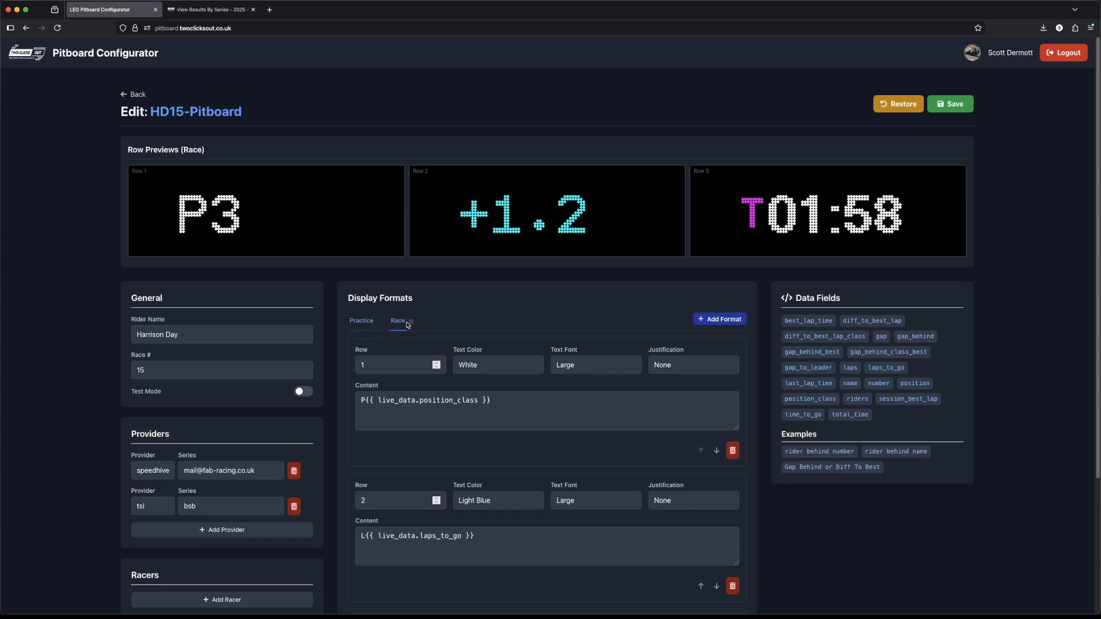
{"action": "left_click", "coordinate": [361, 322]}
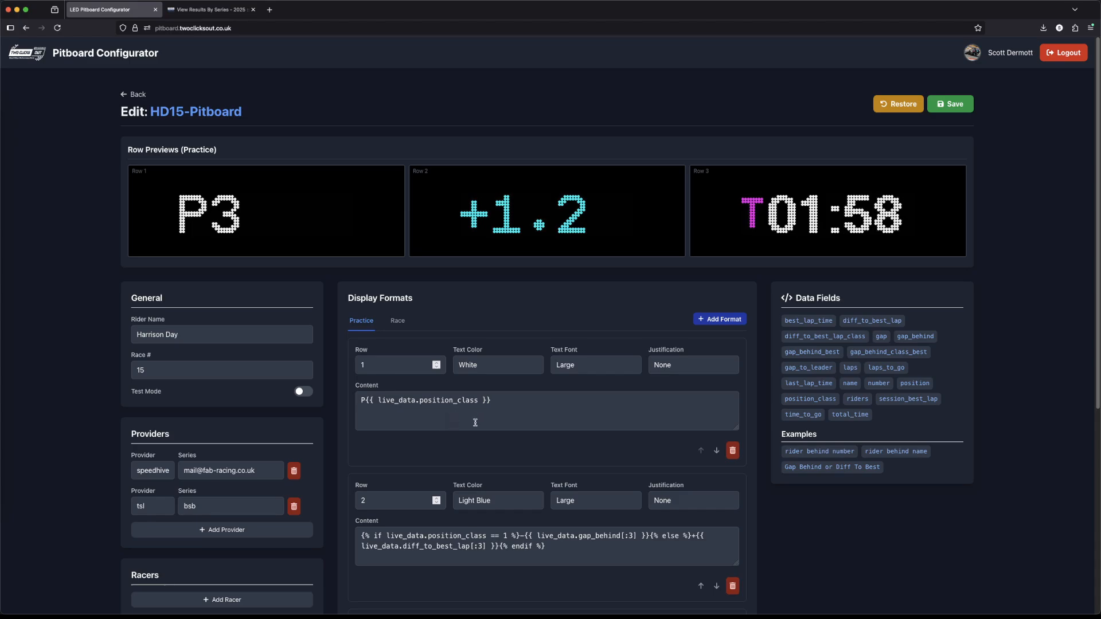
{"action": "scroll", "coordinate": [359, 445], "scroll_direction": "down", "scroll_amount": 2}
{"action": "scroll", "coordinate": [360, 445], "scroll_direction": "down", "scroll_amount": 1}
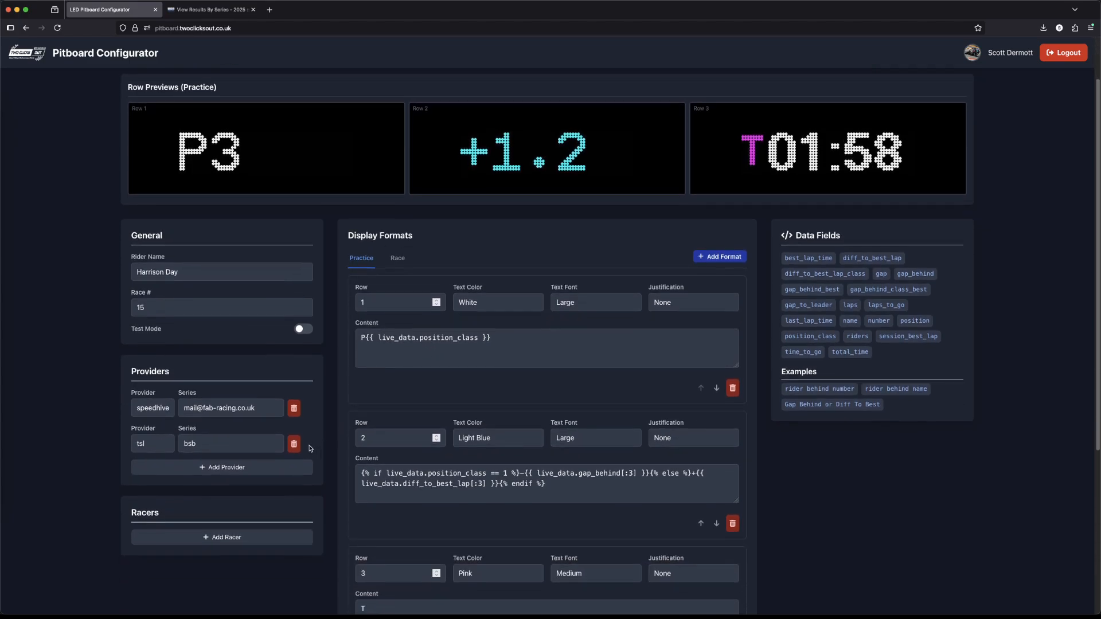
{"action": "scroll", "coordinate": [314, 423], "scroll_direction": "up", "scroll_amount": 3}
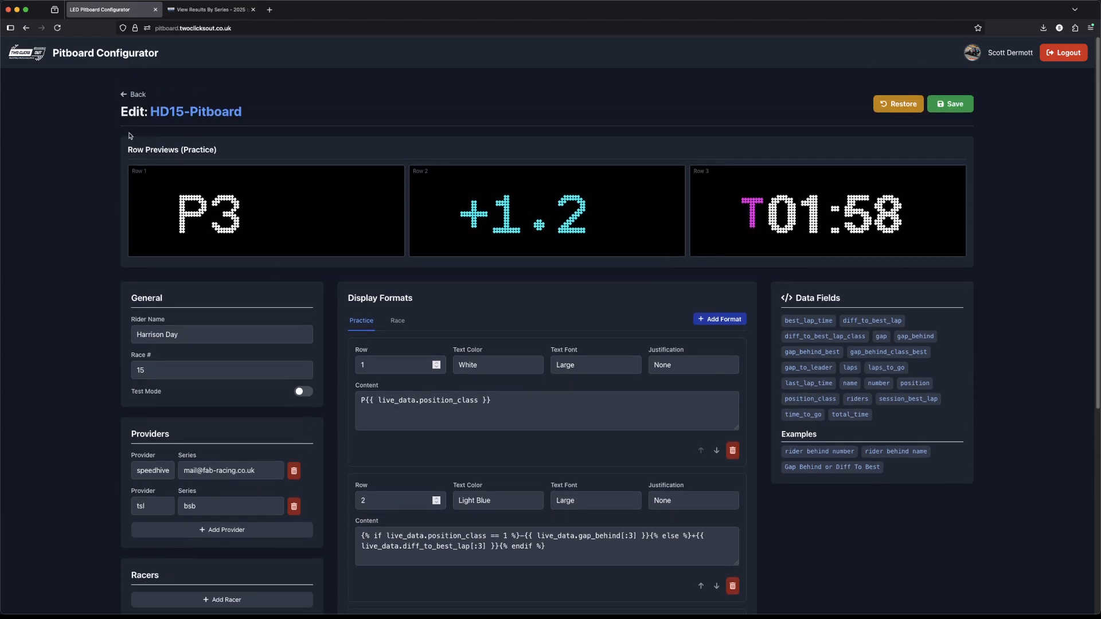
Step: Go back to the board list, open Britson-Racing for editing and add a second provider set to tsl
{"action": "left_click", "coordinate": [133, 93]}
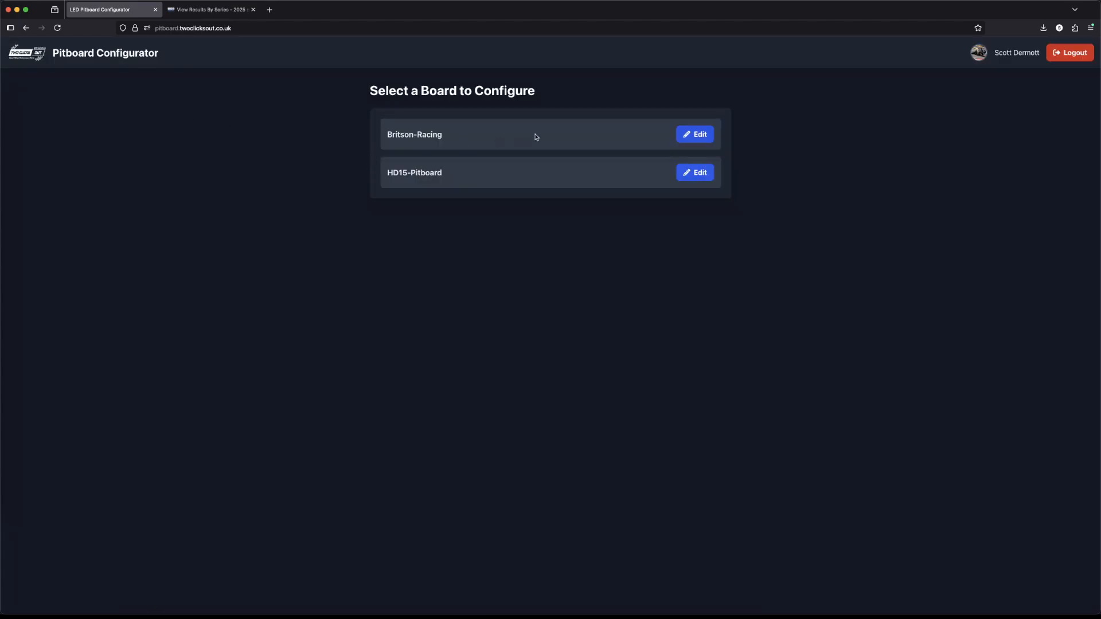
{"action": "left_click", "coordinate": [688, 135]}
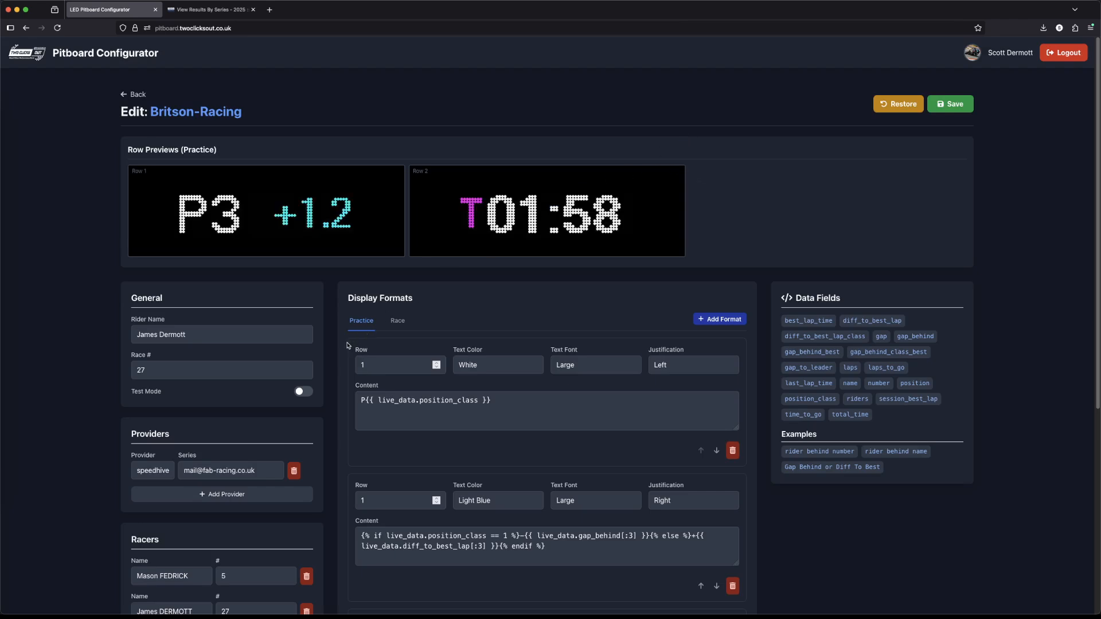
{"action": "scroll", "coordinate": [346, 346], "scroll_direction": "down", "scroll_amount": 2}
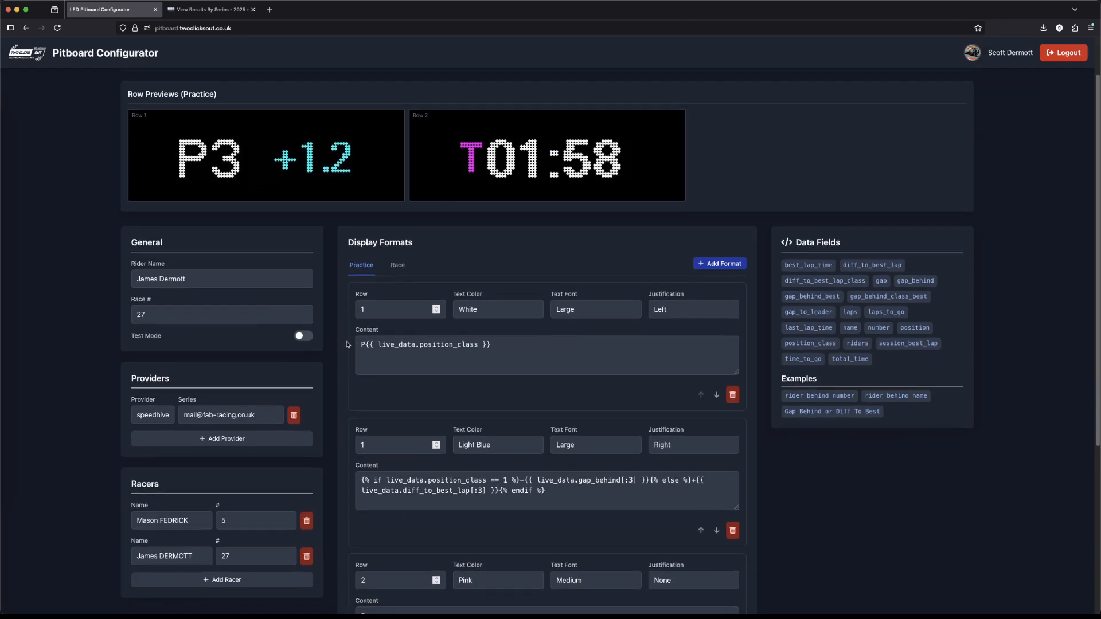
{"action": "scroll", "coordinate": [346, 345], "scroll_direction": "down", "scroll_amount": 1}
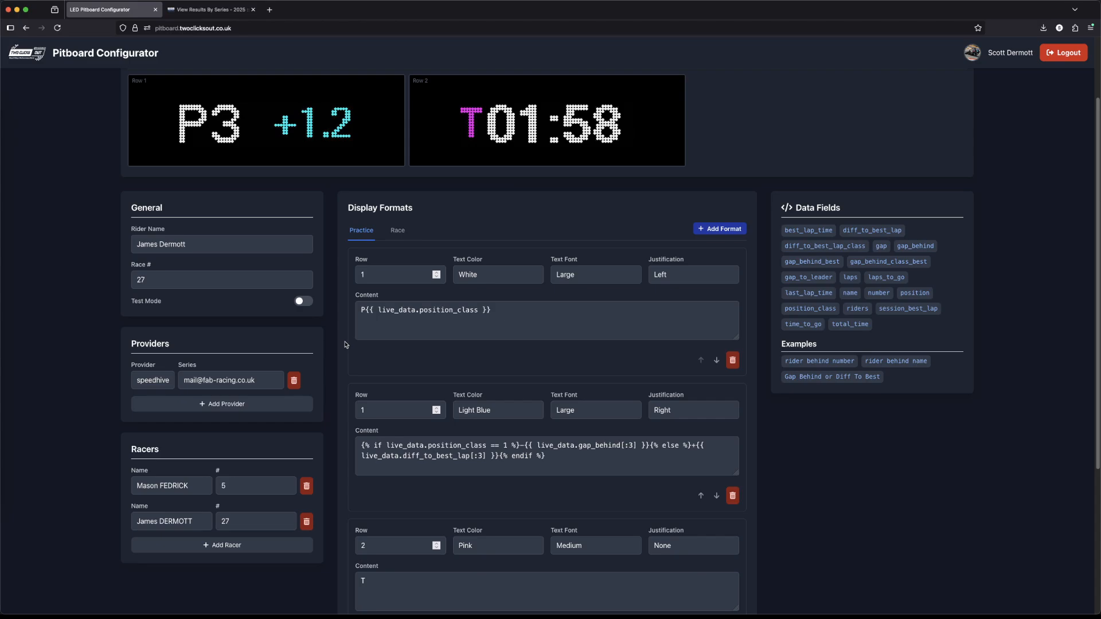
{"action": "left_click", "coordinate": [256, 403]}
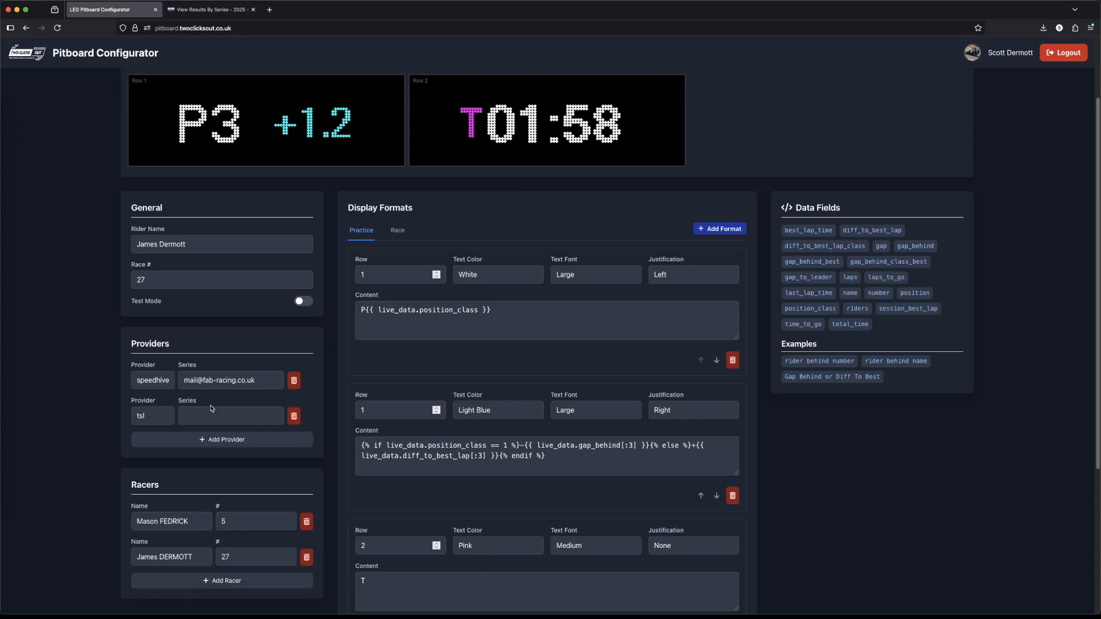
{"action": "left_click", "coordinate": [162, 418]}
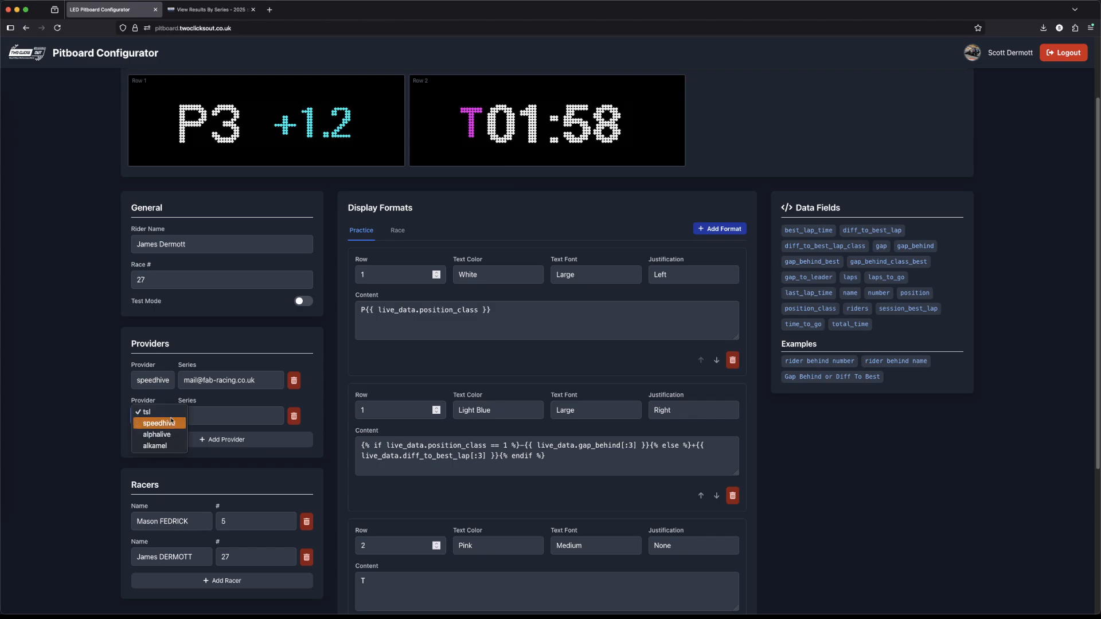
{"action": "left_click", "coordinate": [166, 414]}
{"action": "left_click", "coordinate": [191, 415]}
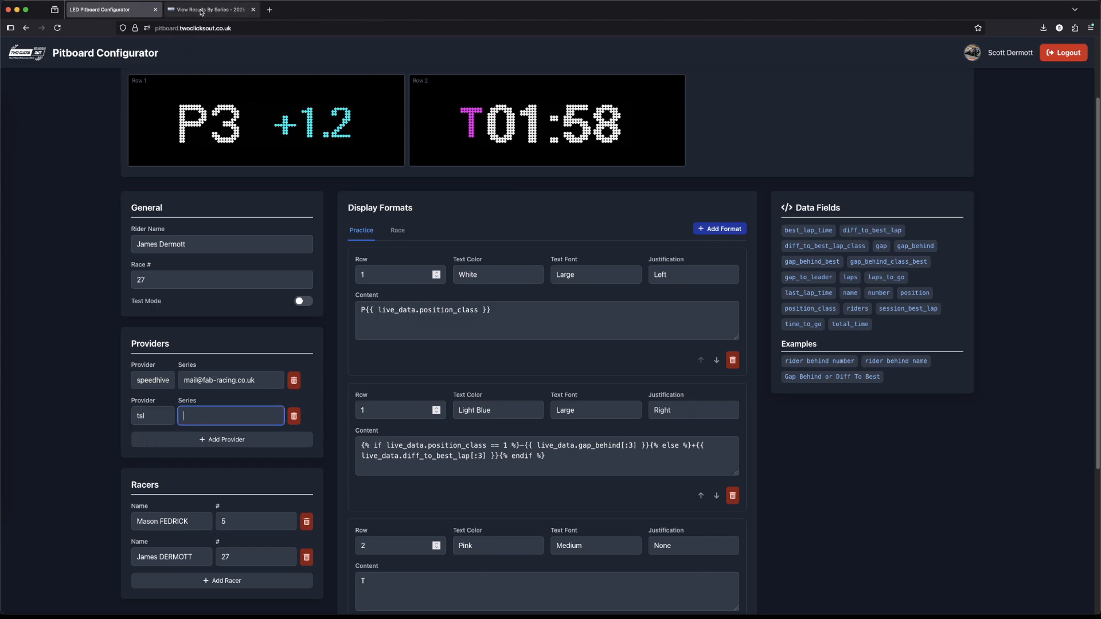
Step: Open the BMCRC results on the TSL timing site and copy bmcrc from its address into the tsl provider's series
{"action": "left_click", "coordinate": [203, 12]}
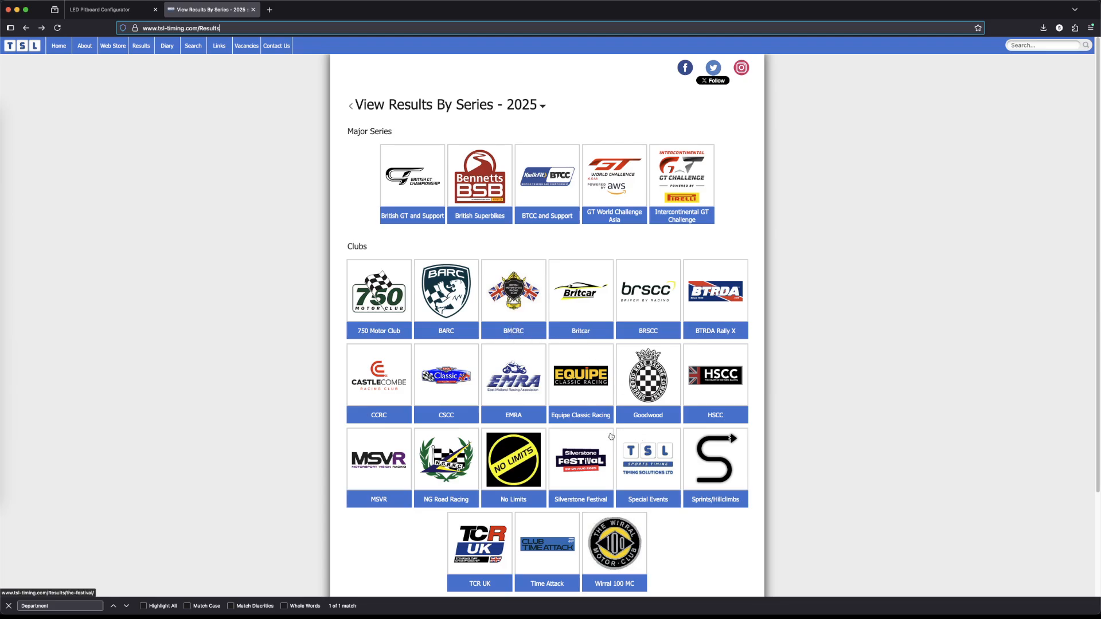
{"action": "left_click", "coordinate": [520, 309]}
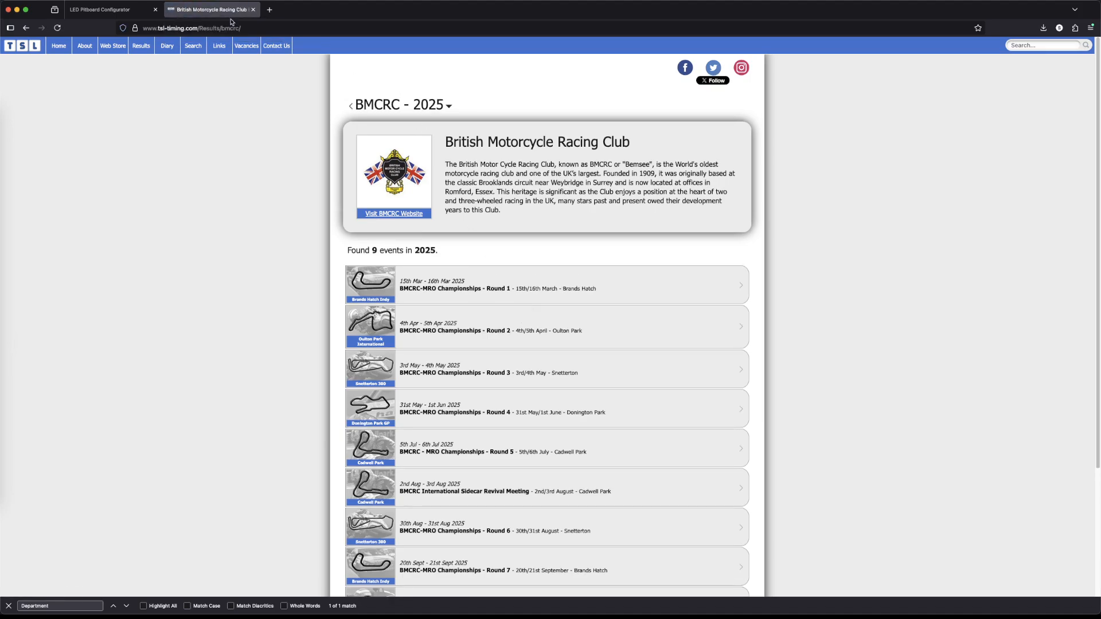
{"action": "double_click", "coordinate": [250, 28]}
{"action": "key", "text": "super+c"}
{"action": "left_click", "coordinate": [108, 12]}
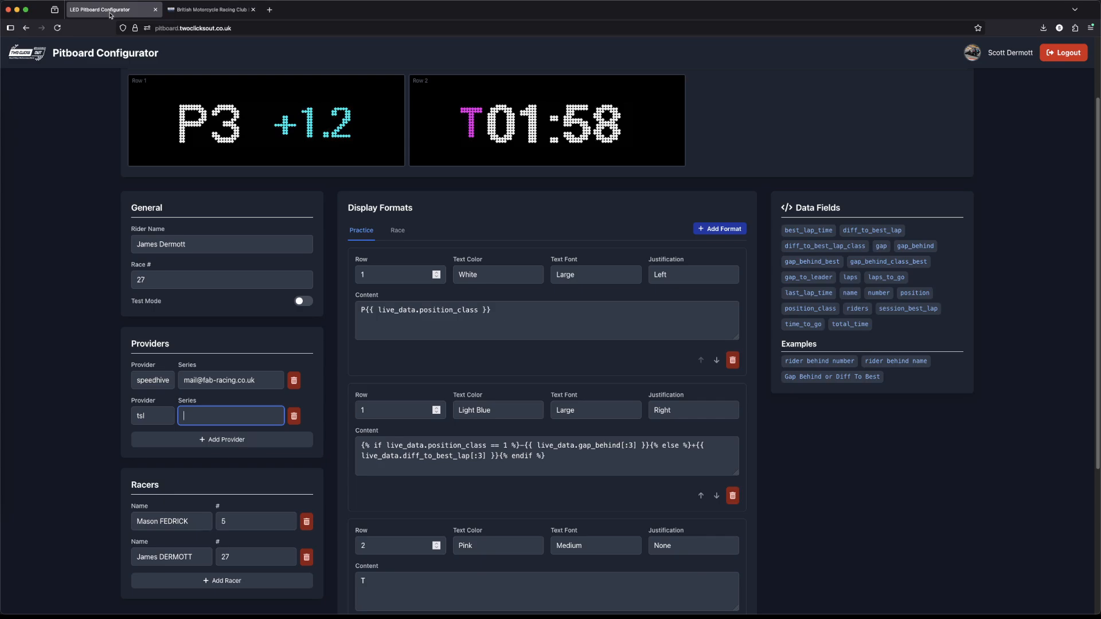
{"action": "key", "text": "super+v"}
Step: Add a third racer to Britson-Racing, entering the racer's surname as the name and 87 as the number
{"action": "scroll", "coordinate": [228, 405], "scroll_direction": "down", "scroll_amount": 3}
{"action": "left_click", "coordinate": [194, 497]}
{"action": "left_click", "coordinate": [191, 514]}
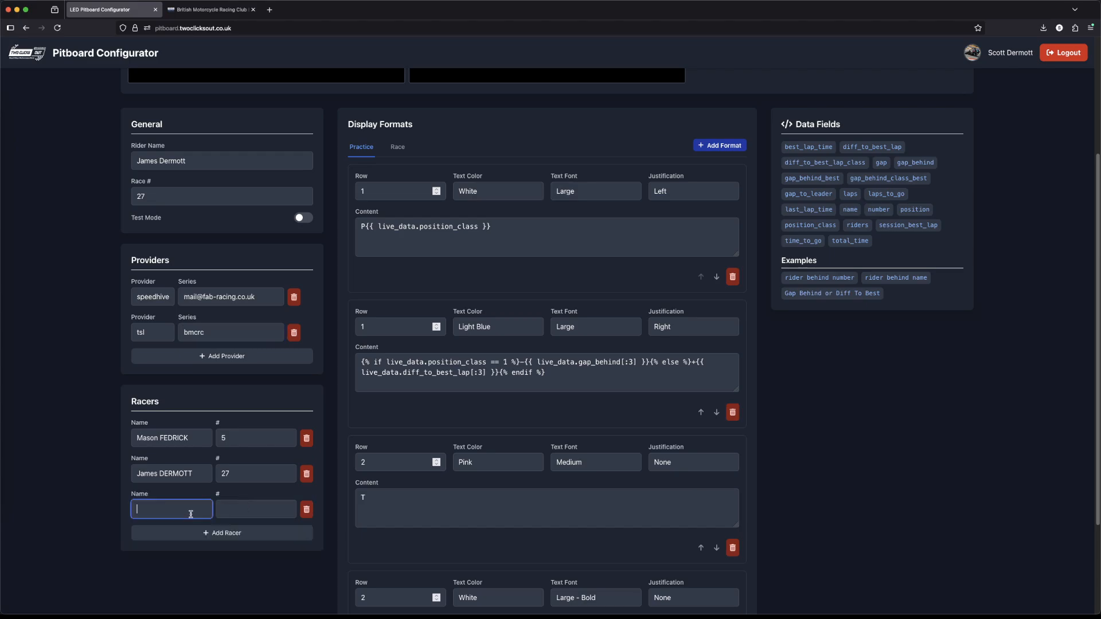
{"action": "type", "text": "DERMOTT"}
{"action": "key", "text": "Tab"}
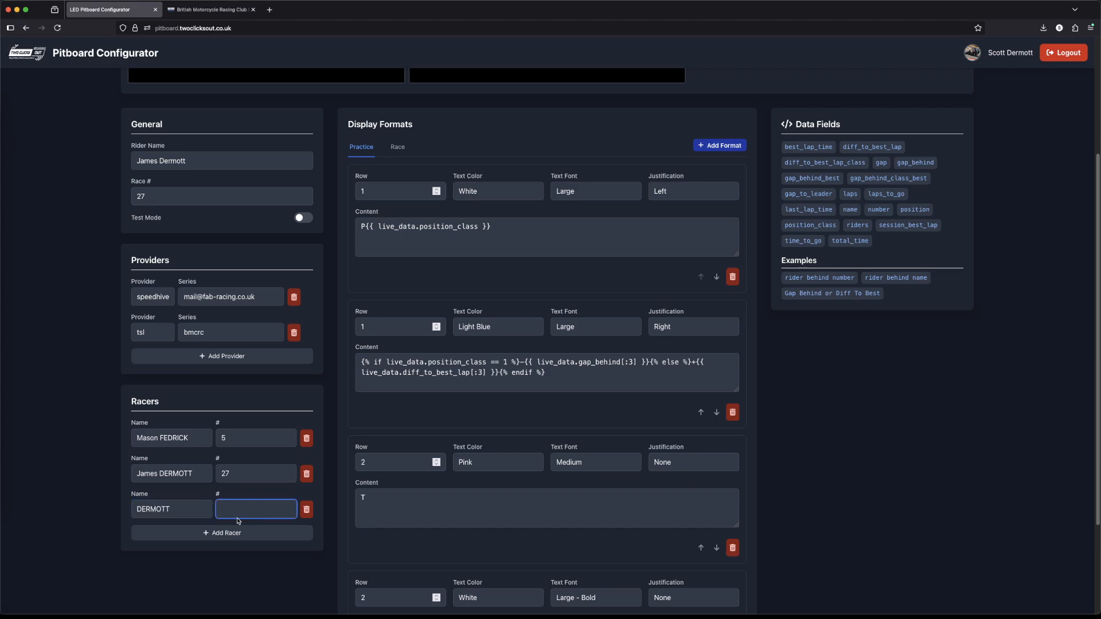
{"action": "type", "text": "87"}
Step: Clear the name of racer 87 so the entry is identified by number only
{"action": "double_click", "coordinate": [161, 511]}
{"action": "key", "text": "BackSpace"}
{"action": "left_click", "coordinate": [202, 560]}
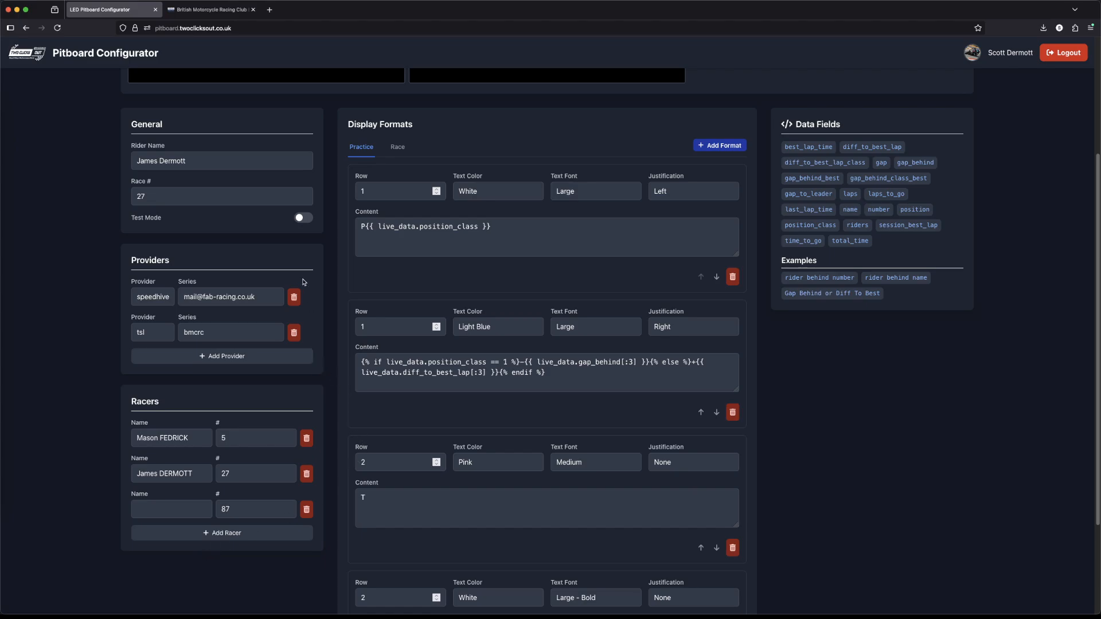
Step: Delete the speedhive provider and the racers numbered 5 and 27, keeping only tsl and racer 87
{"action": "left_click", "coordinate": [293, 297]}
{"action": "left_click", "coordinate": [306, 403]}
{"action": "left_click", "coordinate": [306, 403]}
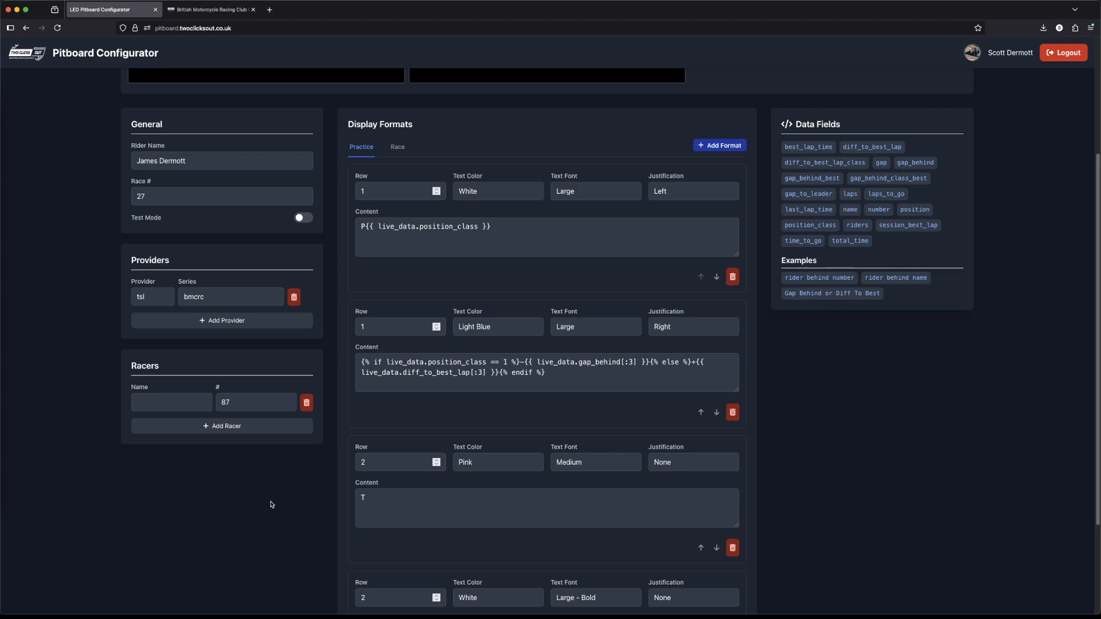
Step: Discard the unsaved provider and racer changes by returning to the board list, and reopen Britson-Racing for editing
{"action": "scroll", "coordinate": [479, 430], "scroll_direction": "up", "scroll_amount": 5}
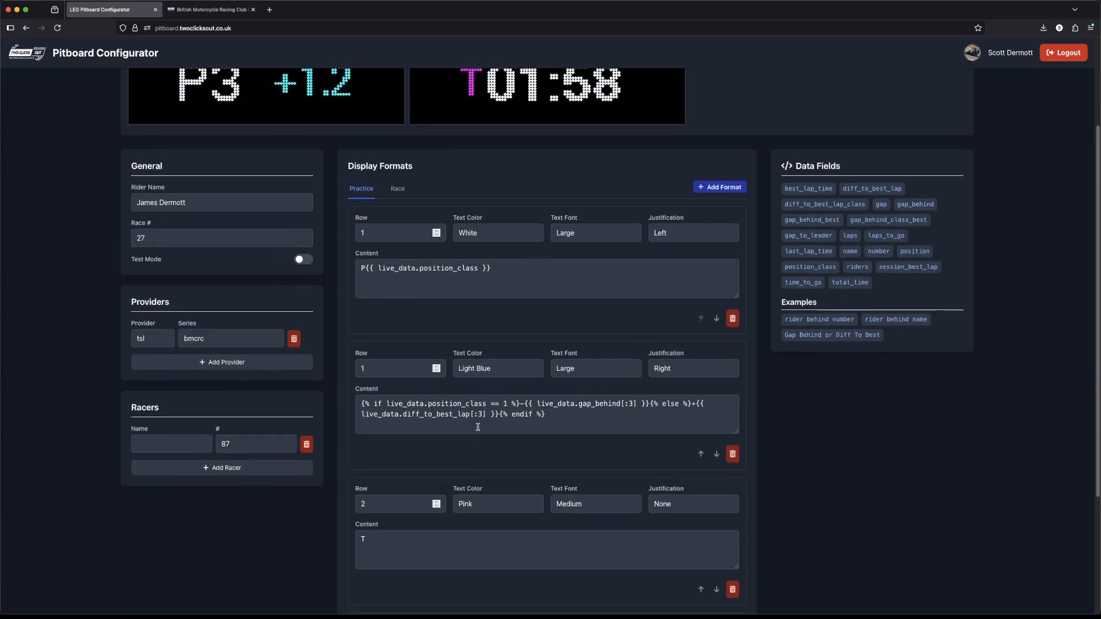
{"action": "scroll", "coordinate": [479, 430], "scroll_direction": "up", "scroll_amount": 1}
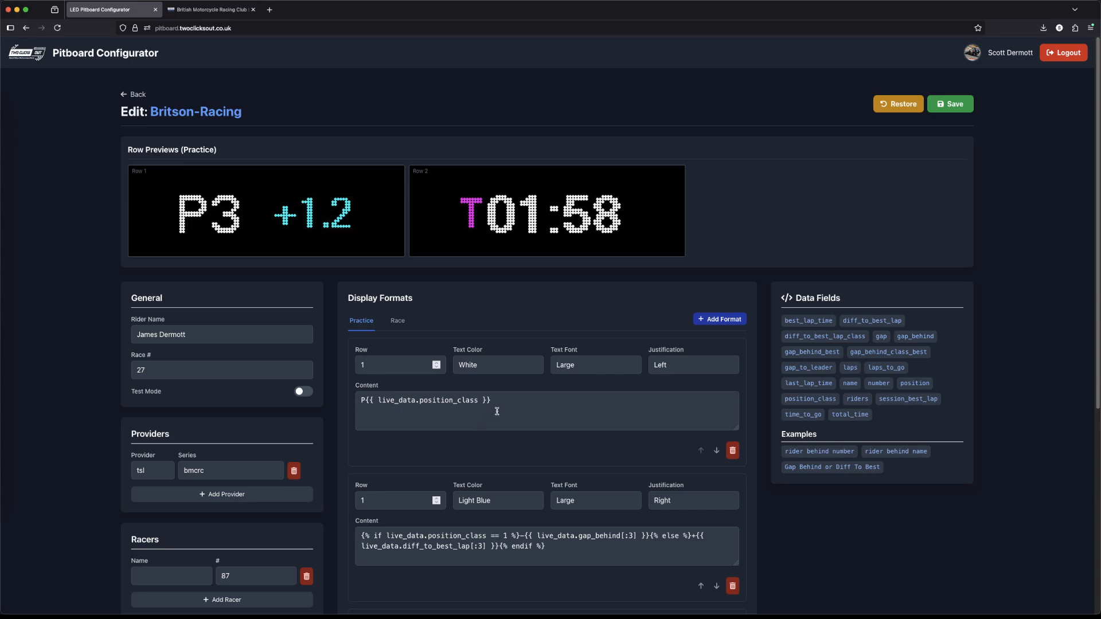
{"action": "left_click", "coordinate": [136, 94]}
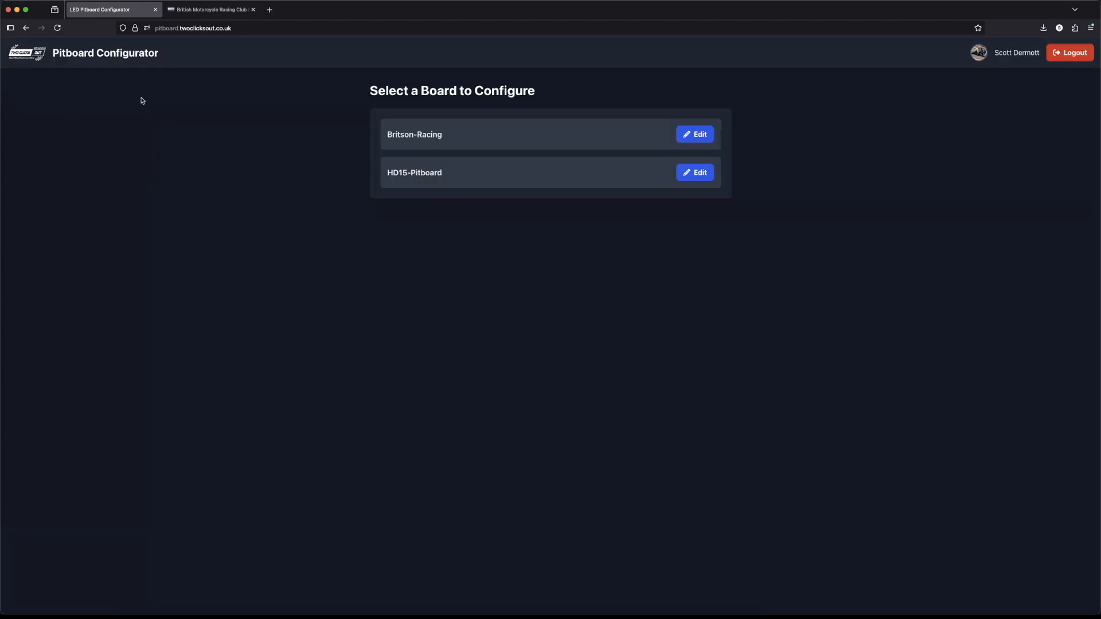
{"action": "left_click", "coordinate": [690, 140]}
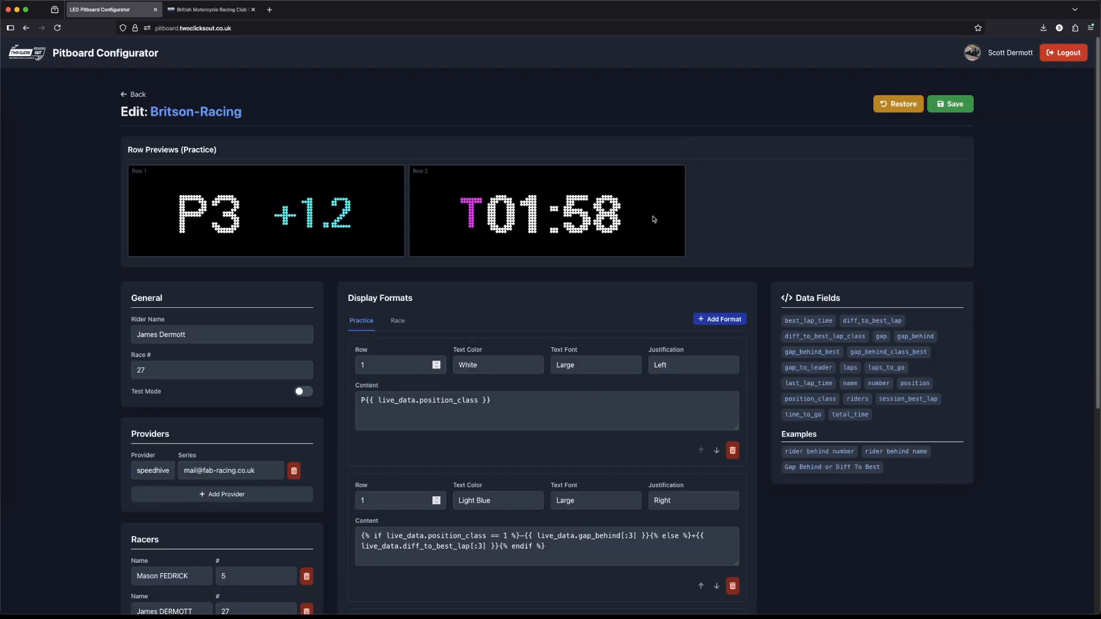
{"action": "scroll", "coordinate": [527, 330], "scroll_direction": "down", "scroll_amount": 1}
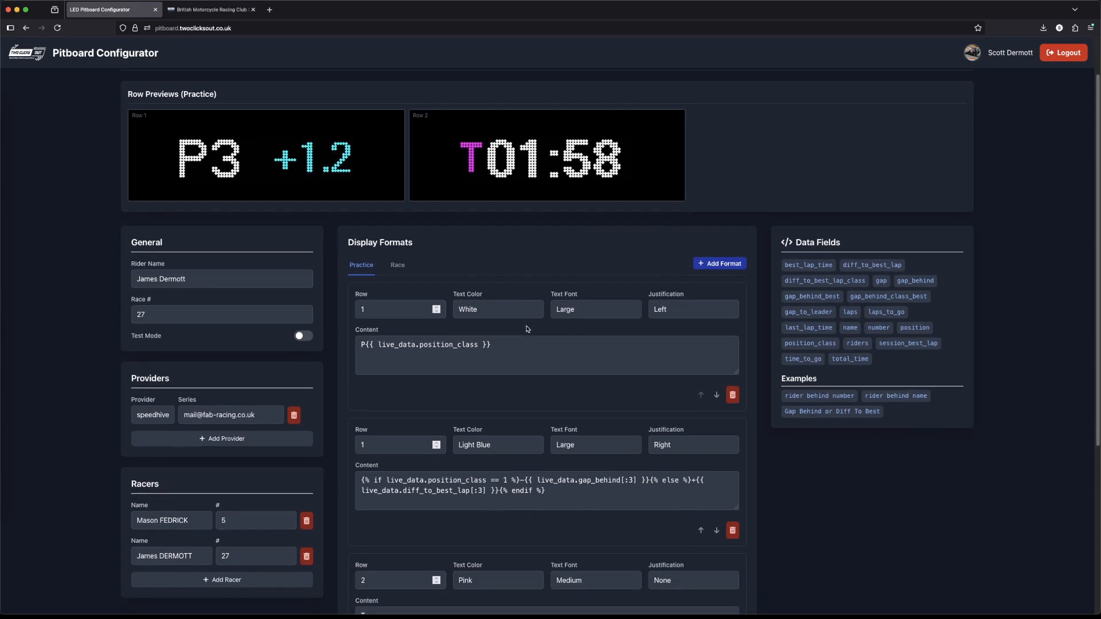
{"action": "scroll", "coordinate": [527, 329], "scroll_direction": "up", "scroll_amount": 1}
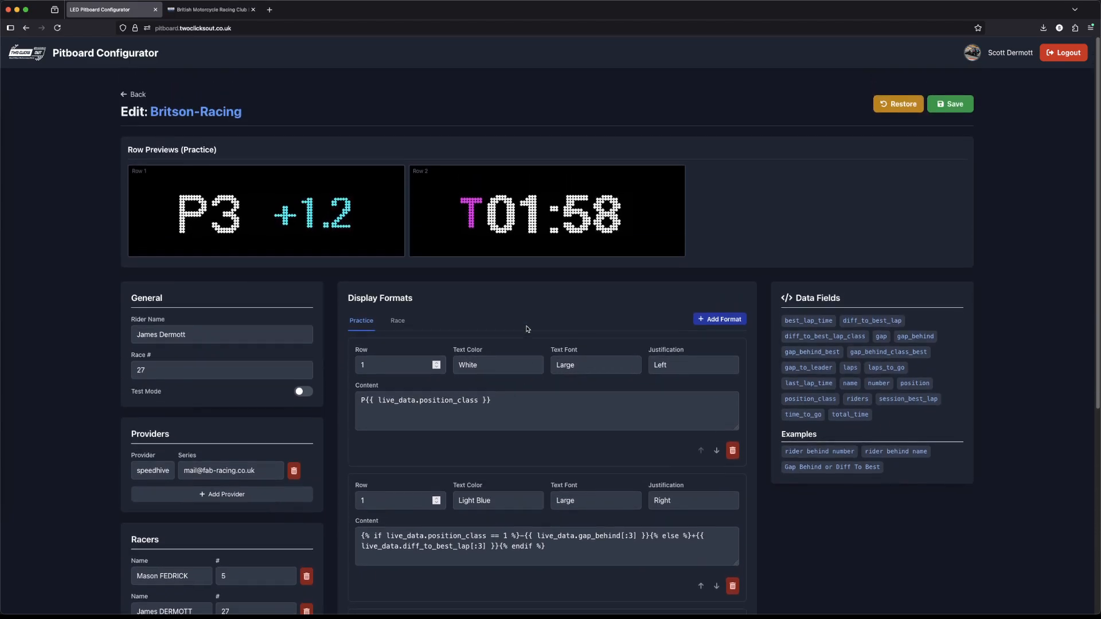